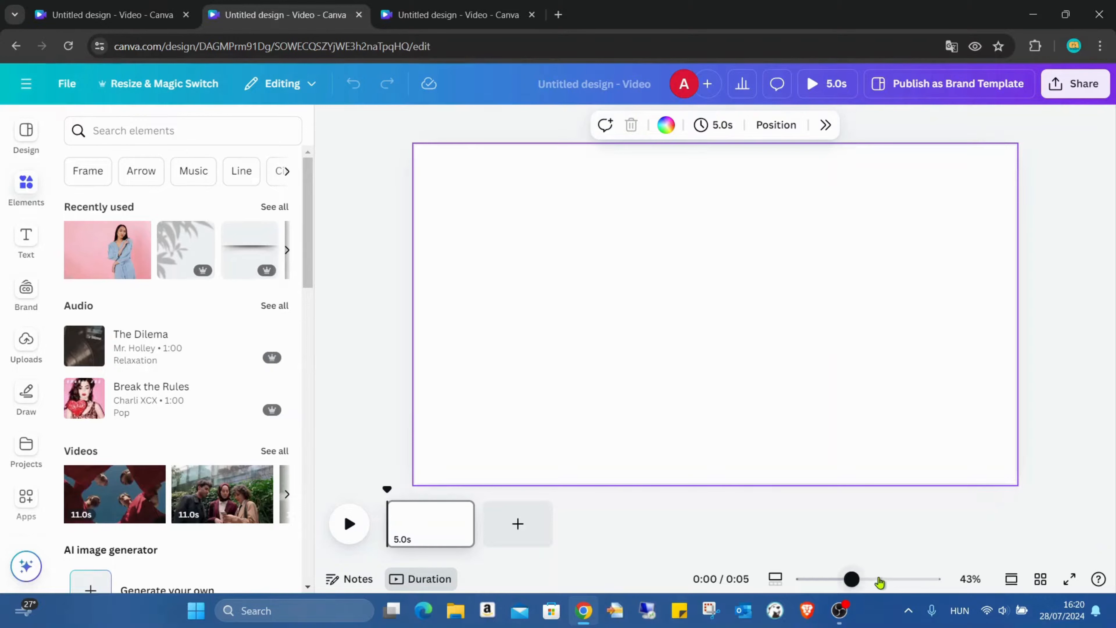
- Add the photo of the woman on the pink backdrop to the page and set it as the page background
drag(855, 579, 848, 580)
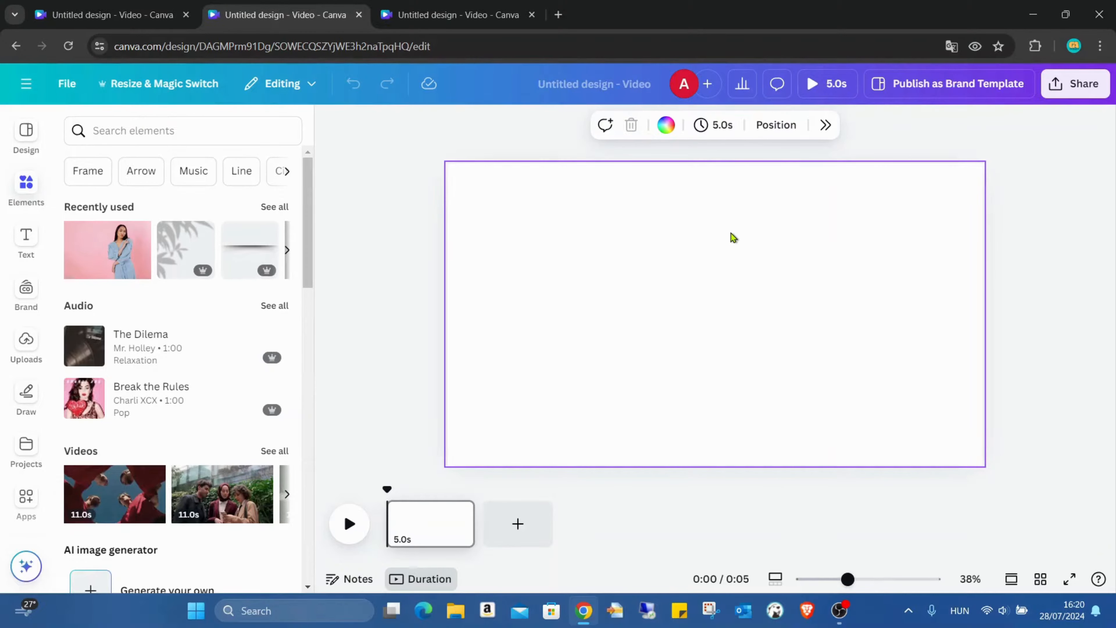
click(134, 229)
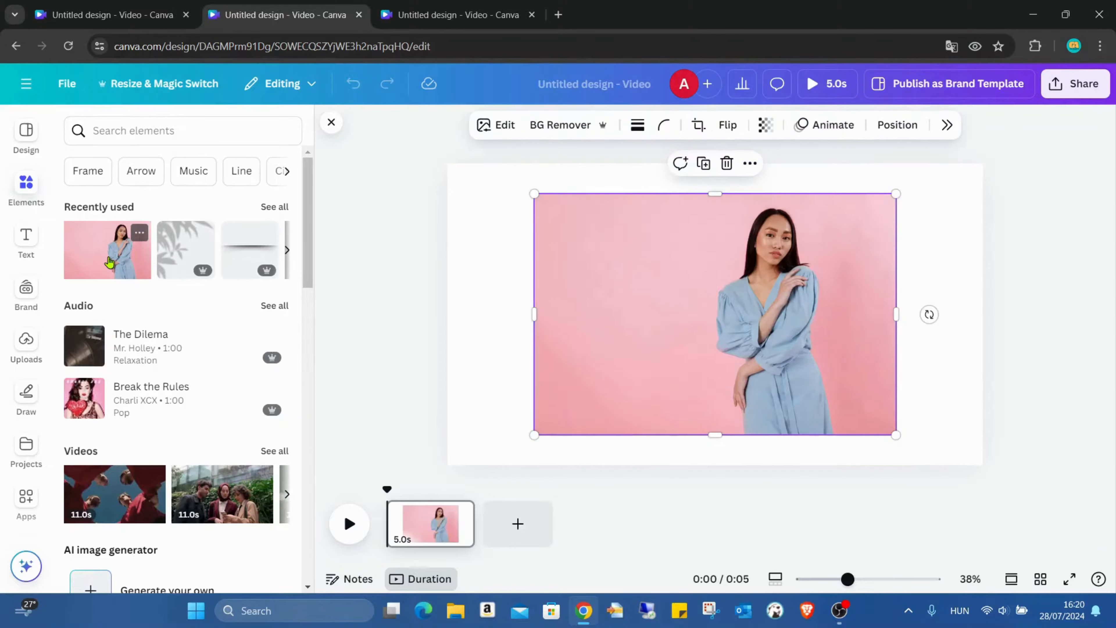
right_click(693, 298)
click(844, 507)
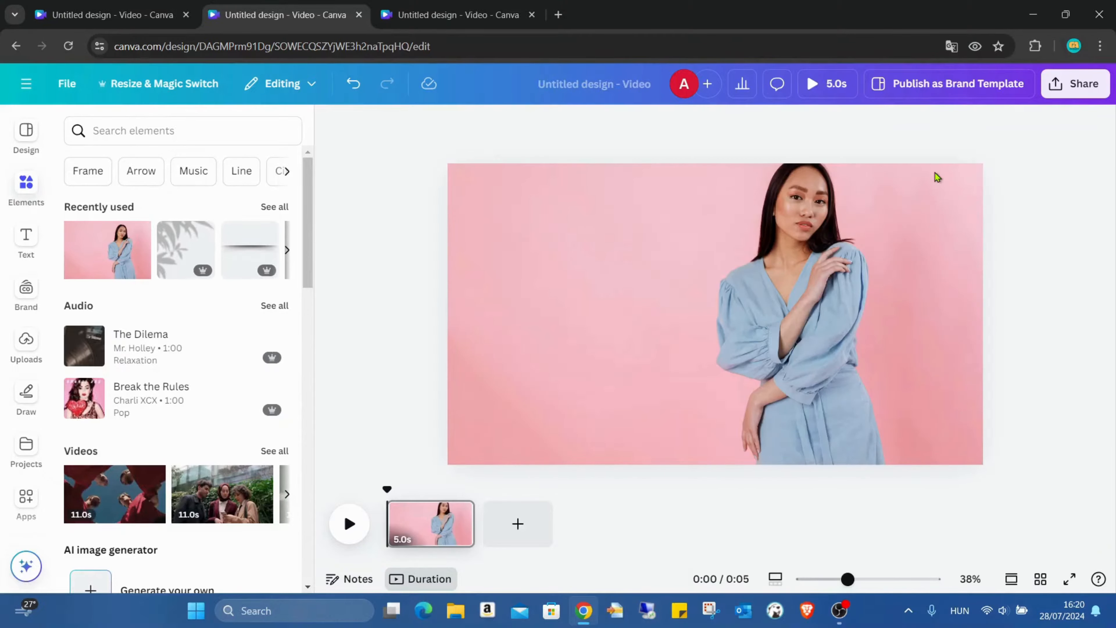
- Preview the video playback and close the preview
click(822, 83)
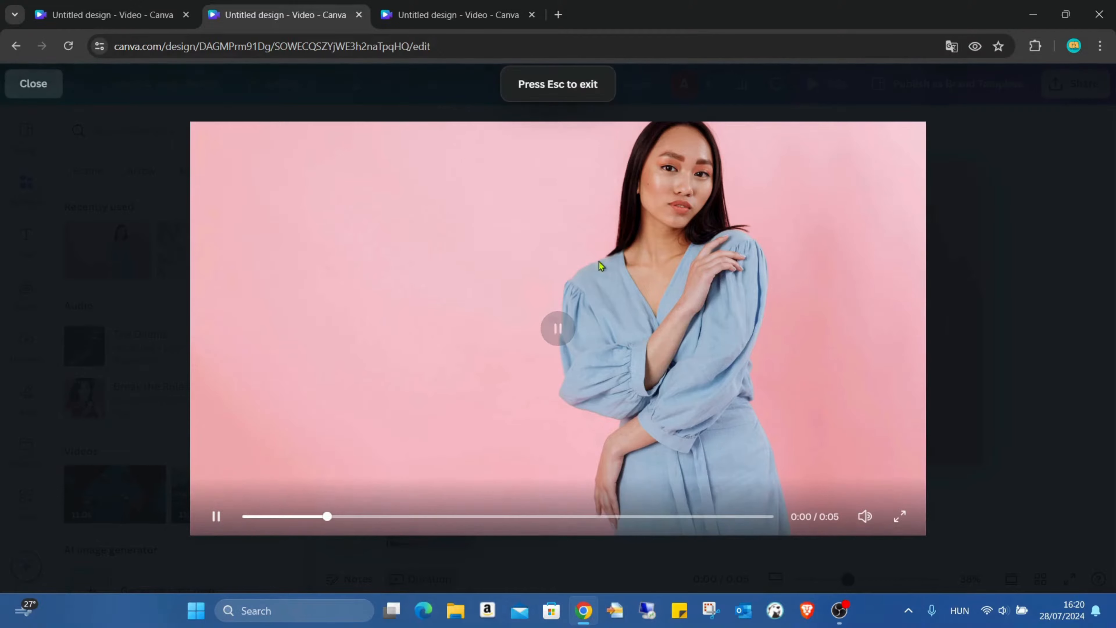
click(14, 90)
- Set the background photo's timing to 10 seconds
click(682, 242)
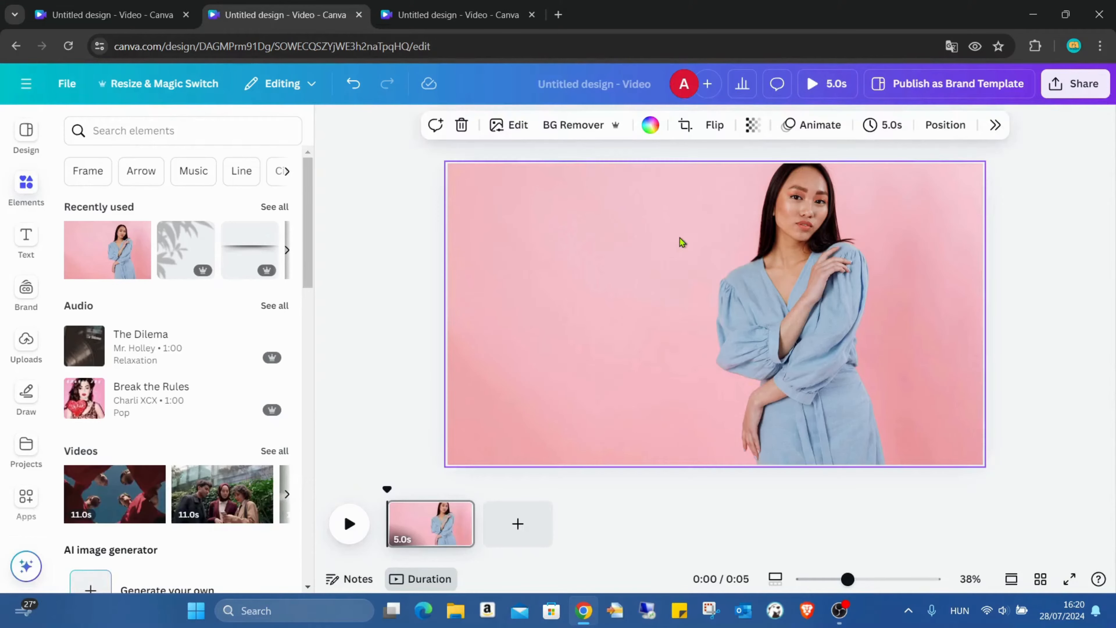
click(884, 125)
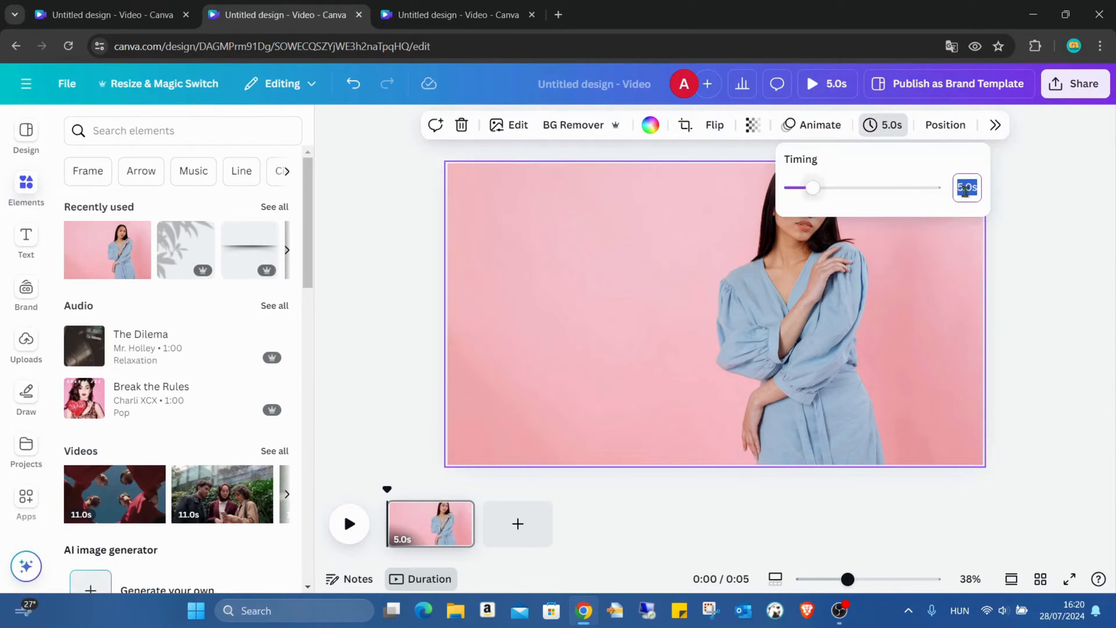
key(Right)
key(BackSpace)
key(BackSpace)
key(BackSpace)
key(BackSpace)
text(10)
key(Return)
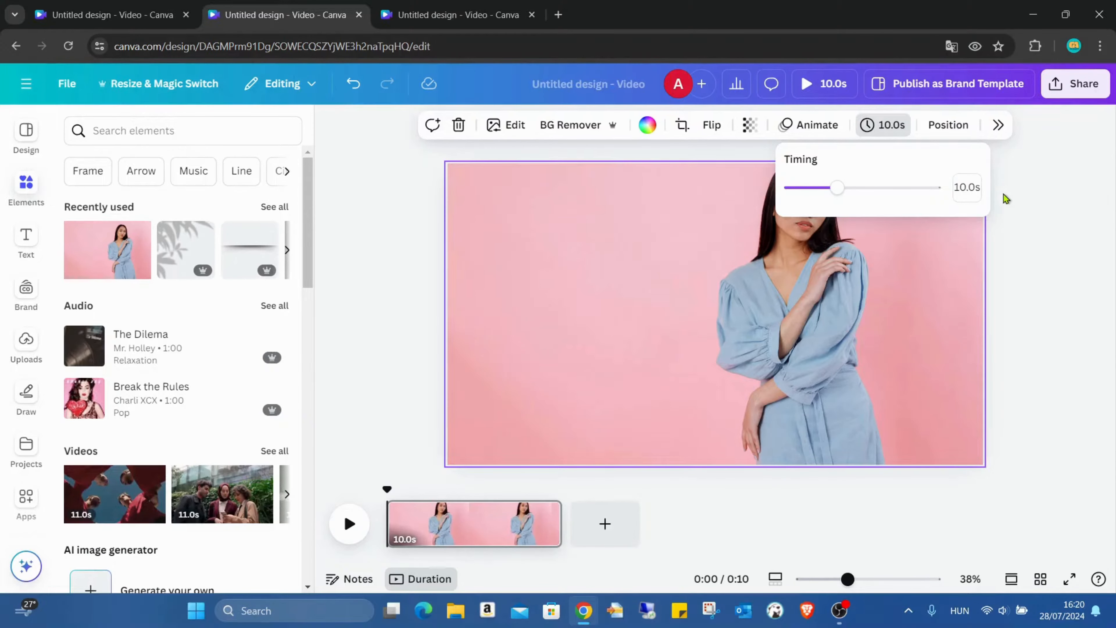
- Duplicate the page
click(343, 341)
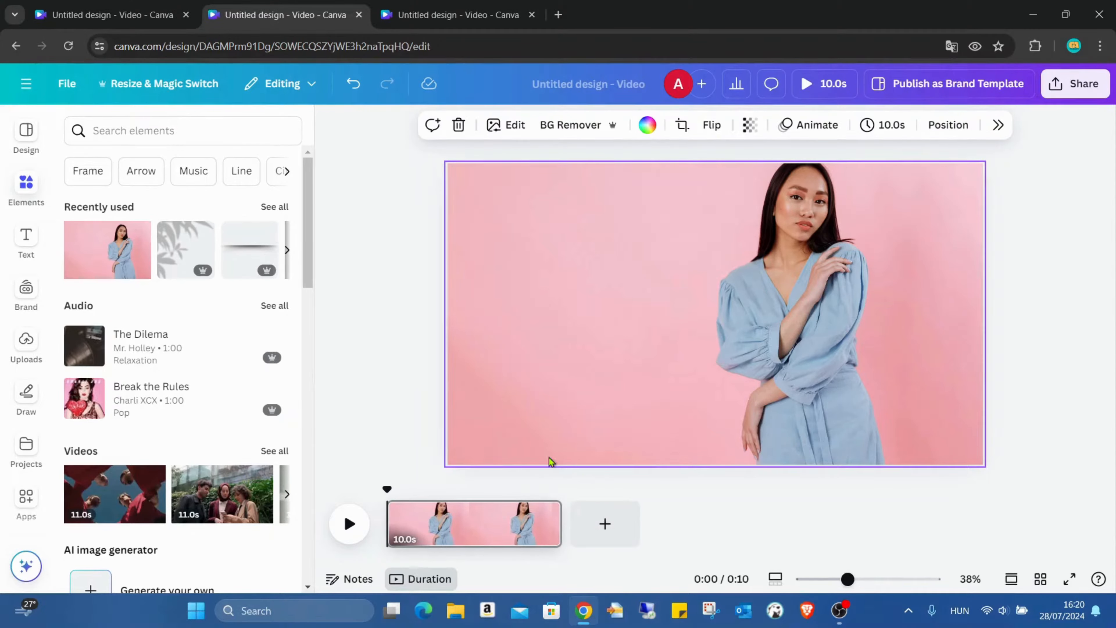
right_click(477, 526)
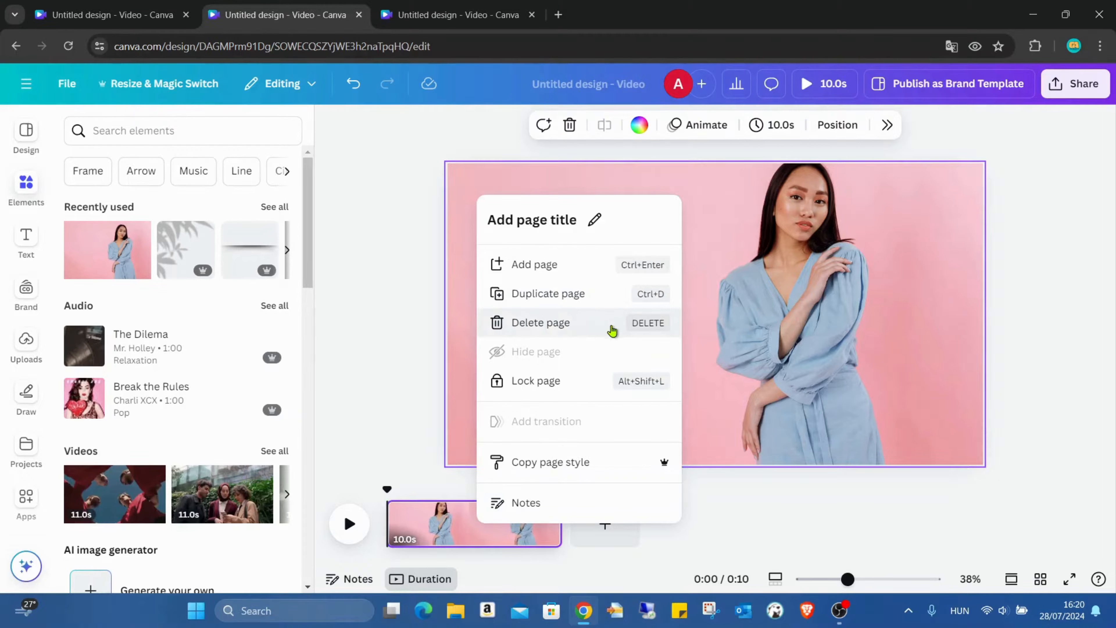
click(605, 295)
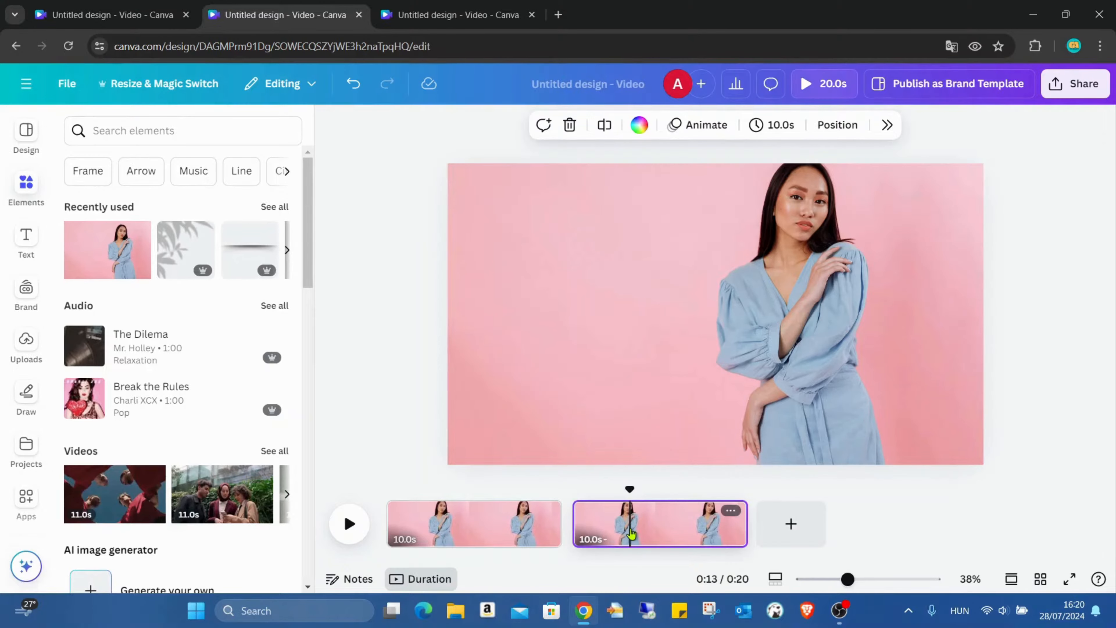
- On the second page, recolour the photo's blue dress with Colour edit: hue -100, saturation 100, brightness 84
click(631, 510)
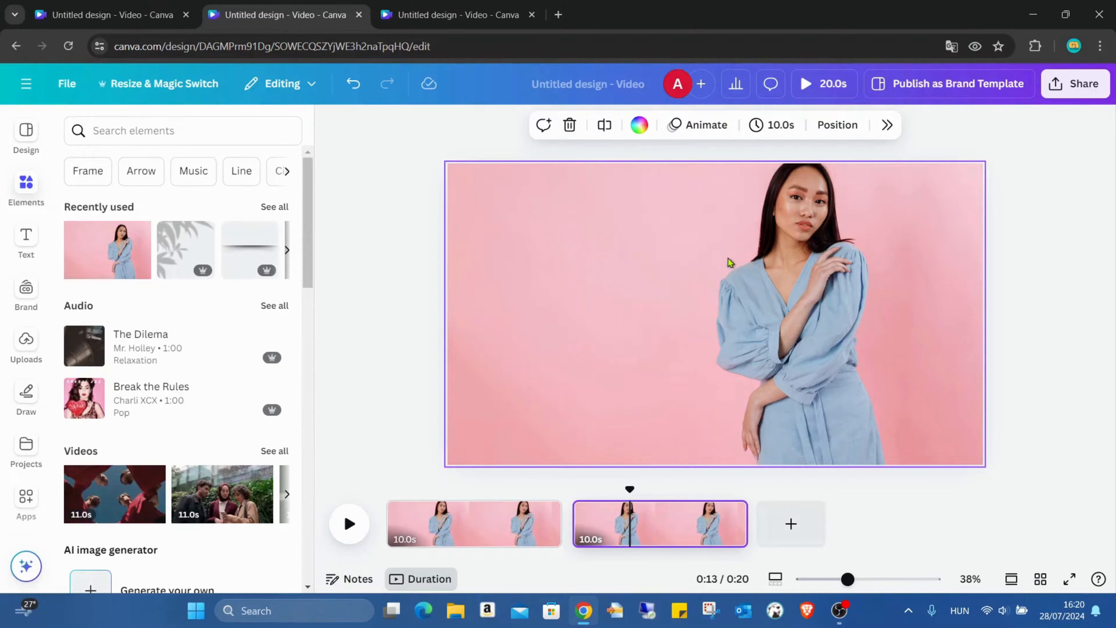
click(857, 234)
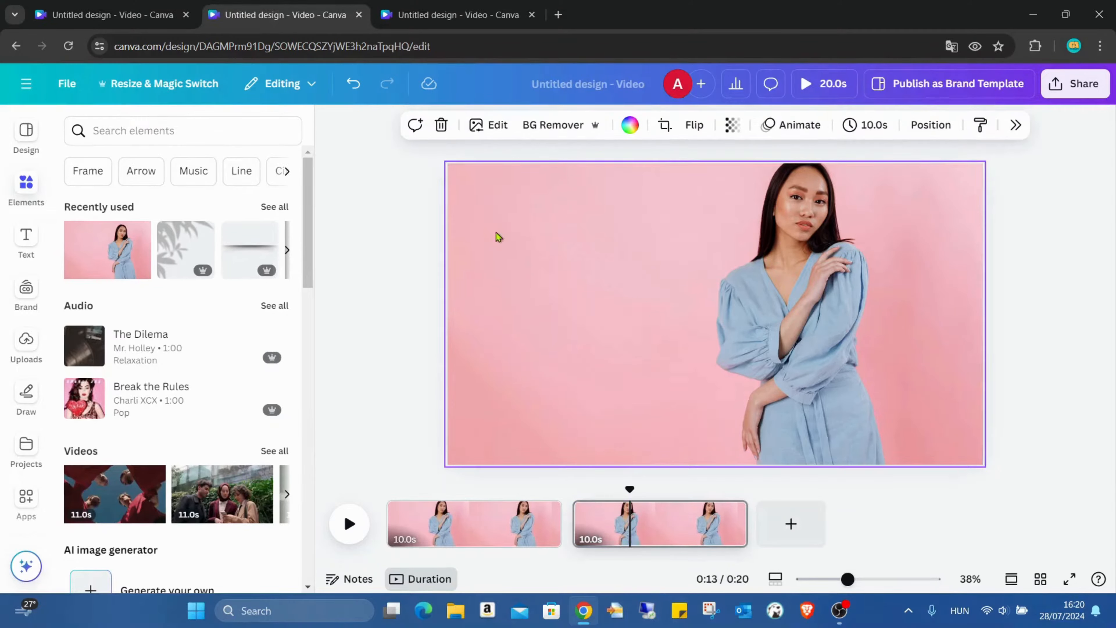
click(493, 123)
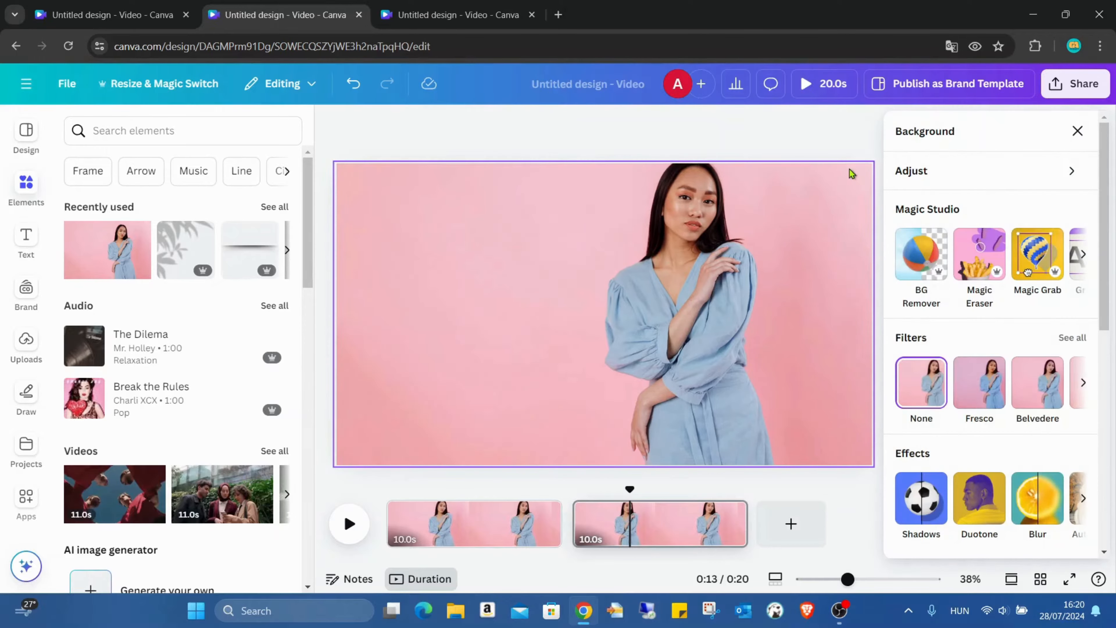
click(957, 172)
scroll(982, 286, down, 3)
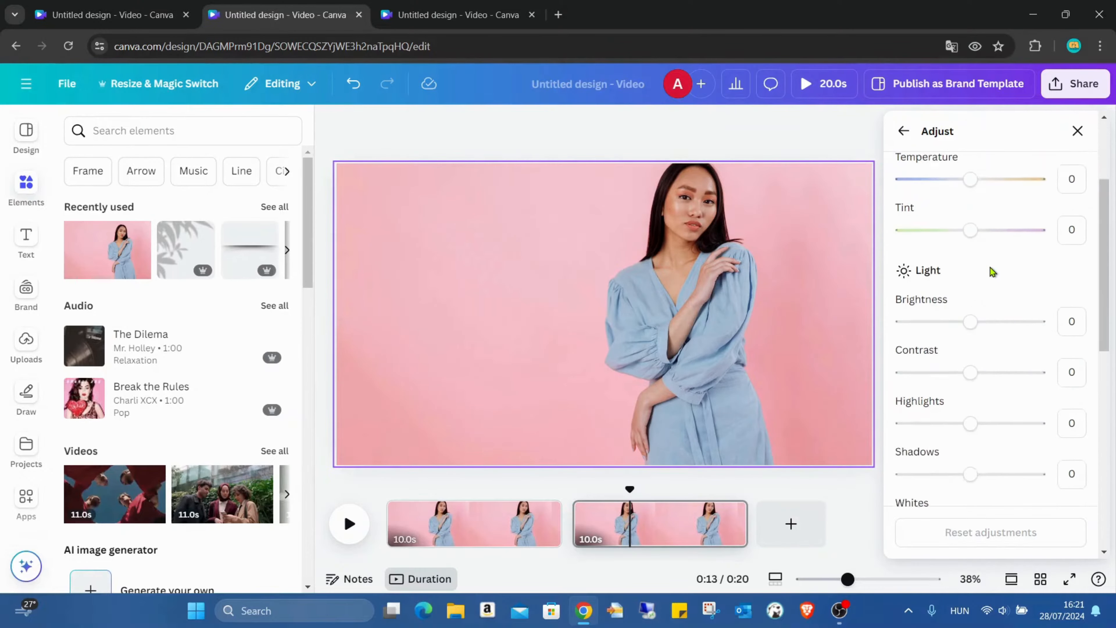
scroll(990, 267, down, 10)
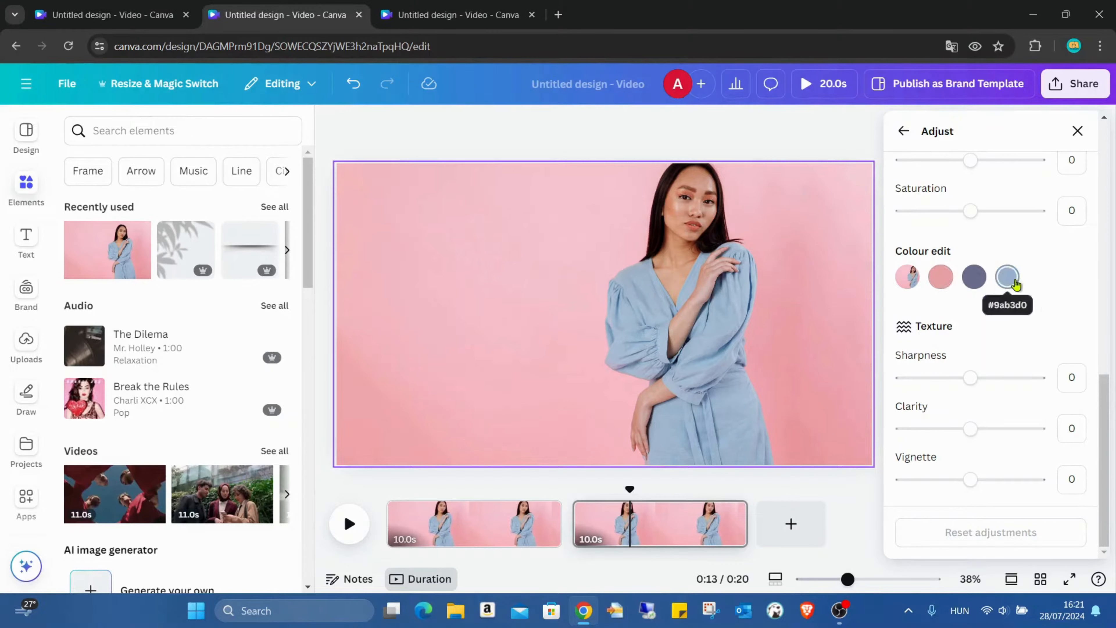
click(1007, 277)
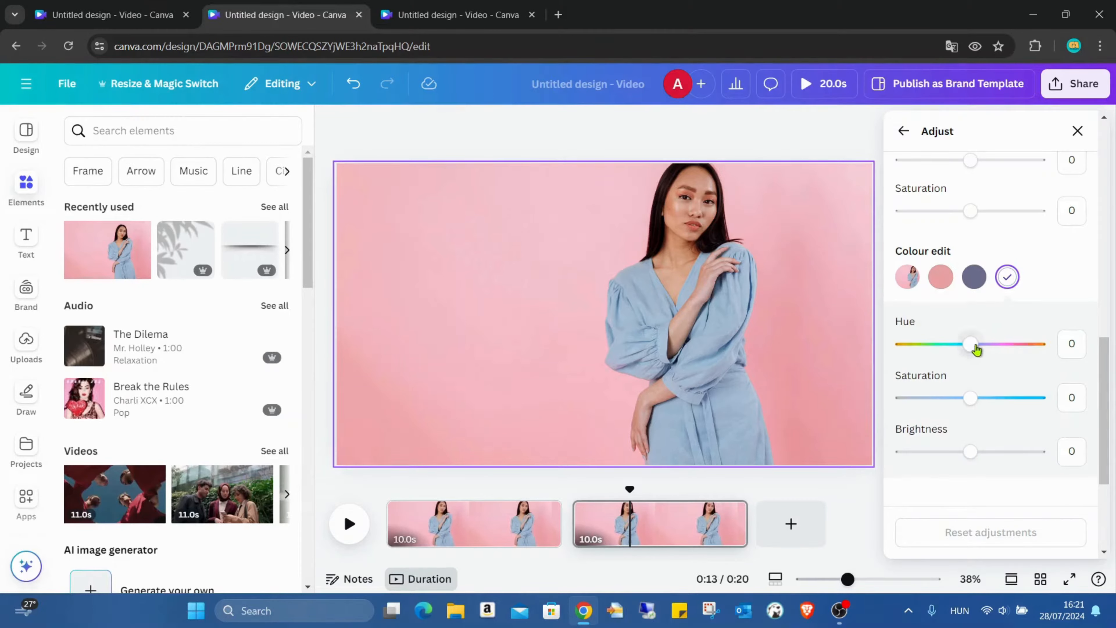
drag(971, 344, 882, 351)
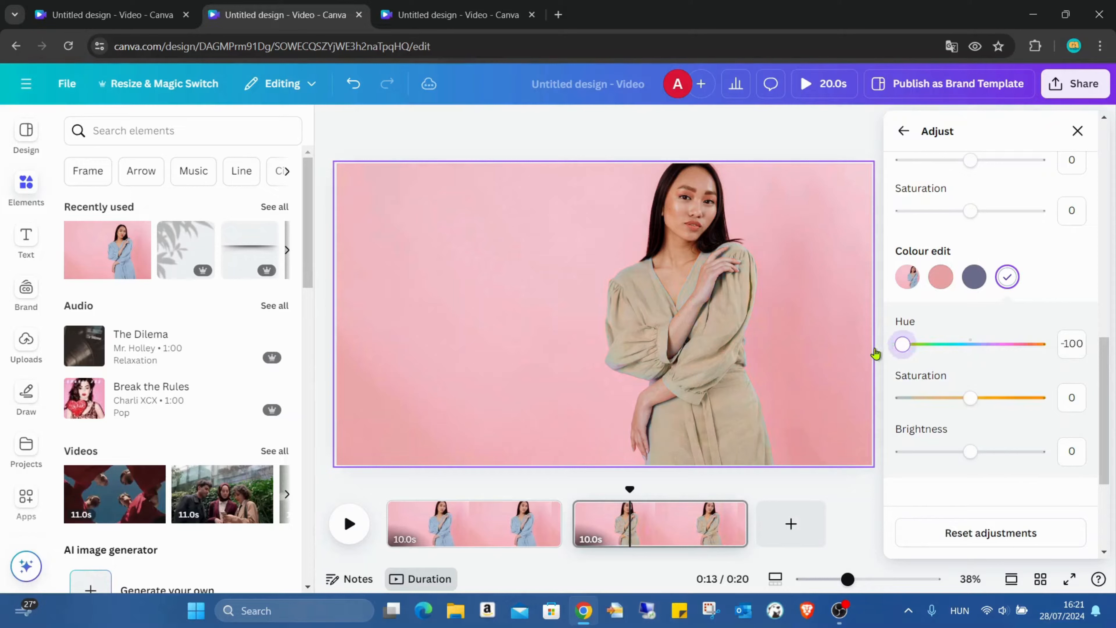
drag(971, 398, 1039, 397)
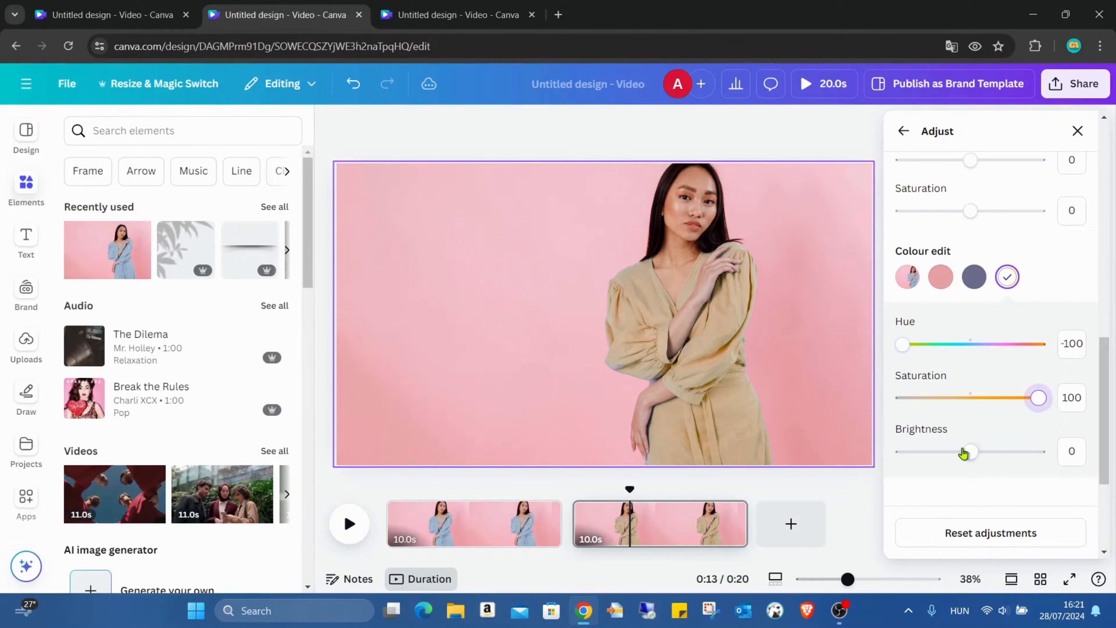
drag(969, 460, 1030, 453)
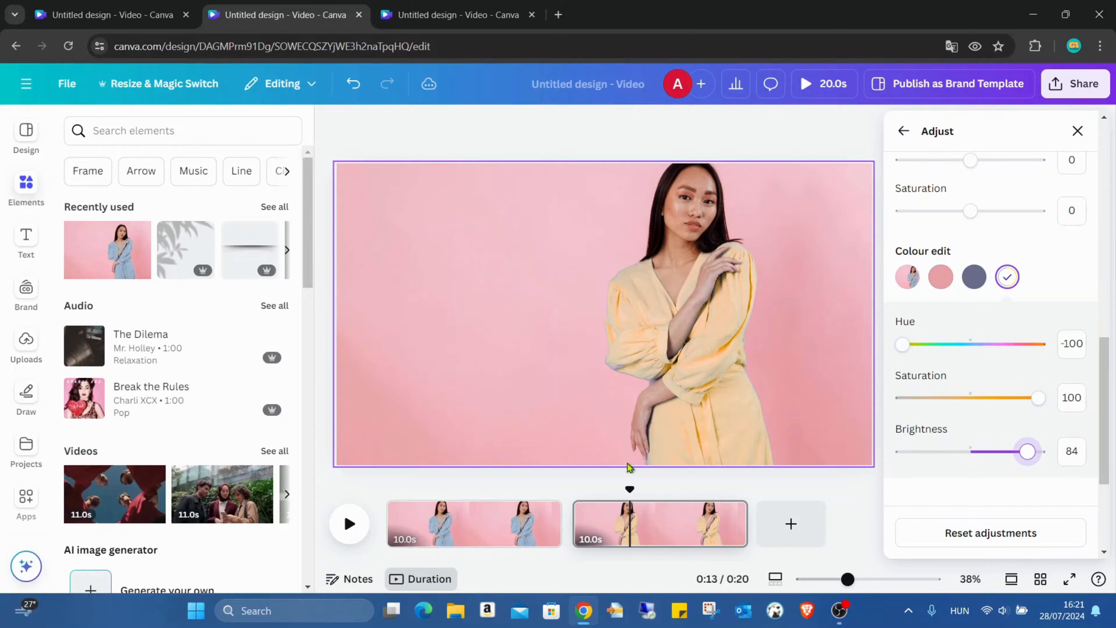
- Add a Match & Move transition between the two pages with a duration of 5 seconds
mouse_move(580, 544)
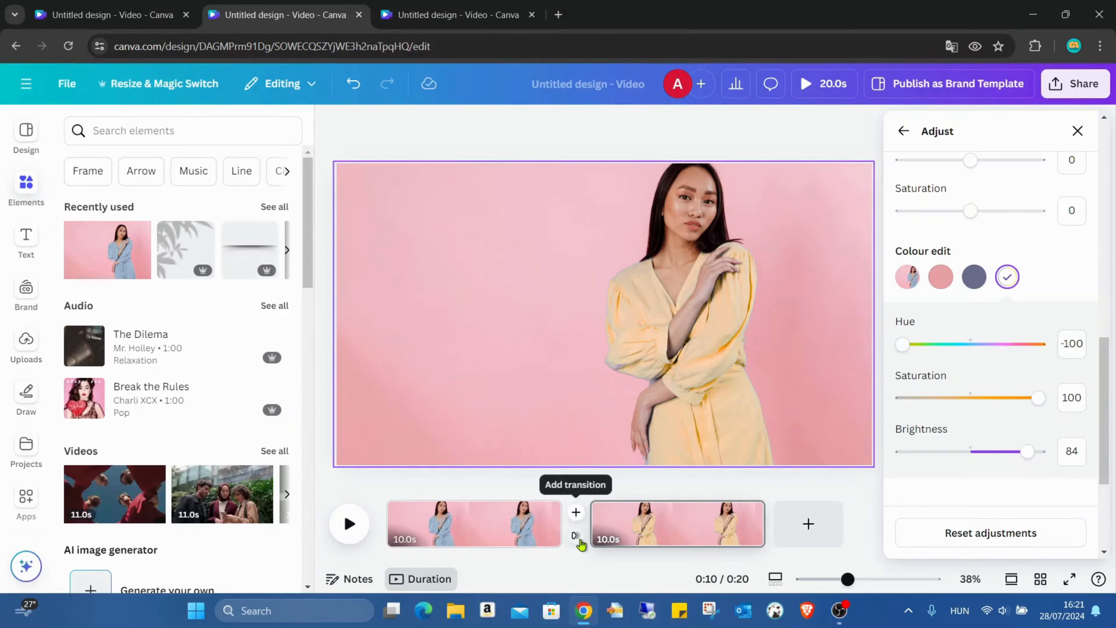
click(577, 540)
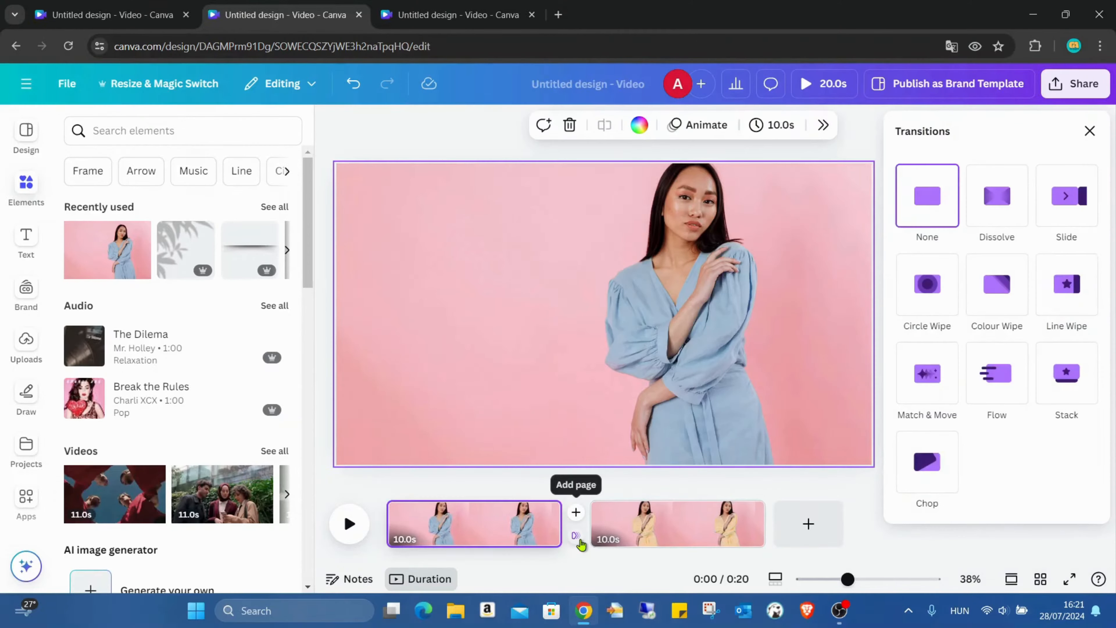
click(944, 379)
drag(938, 453, 1070, 454)
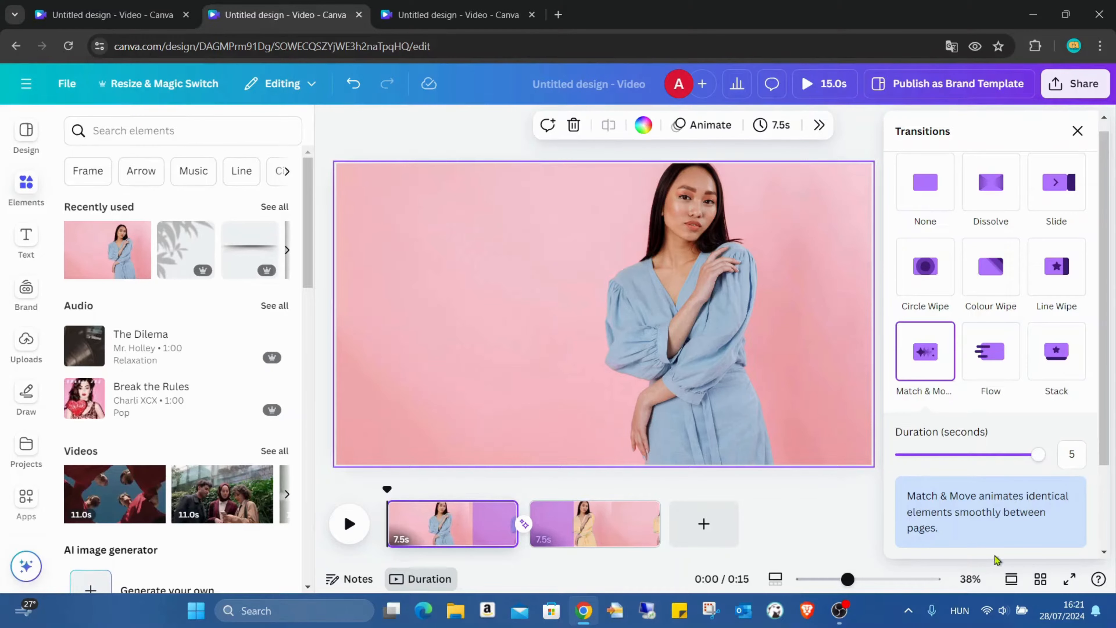
click(1078, 131)
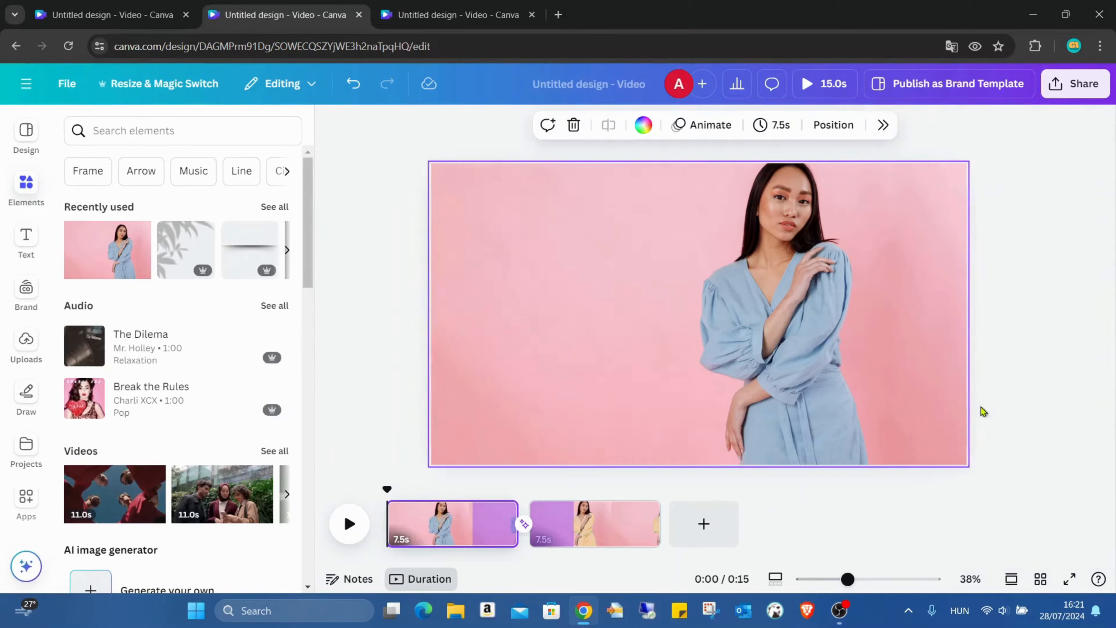
- Play the video full screen to review the transition, then exit the presentation
click(1070, 578)
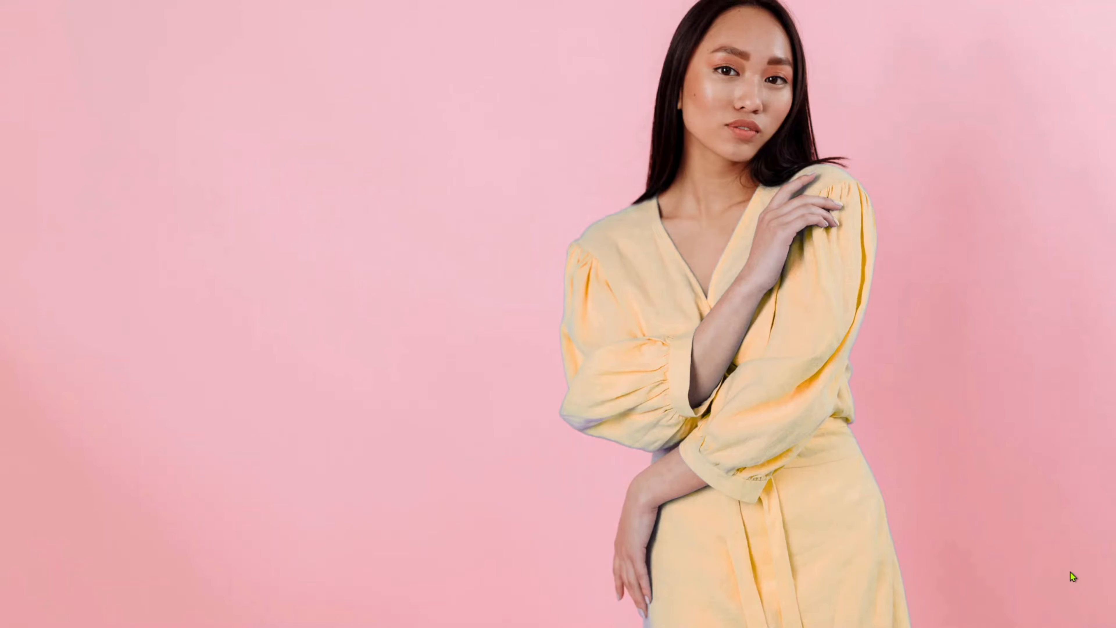
key(Escape)
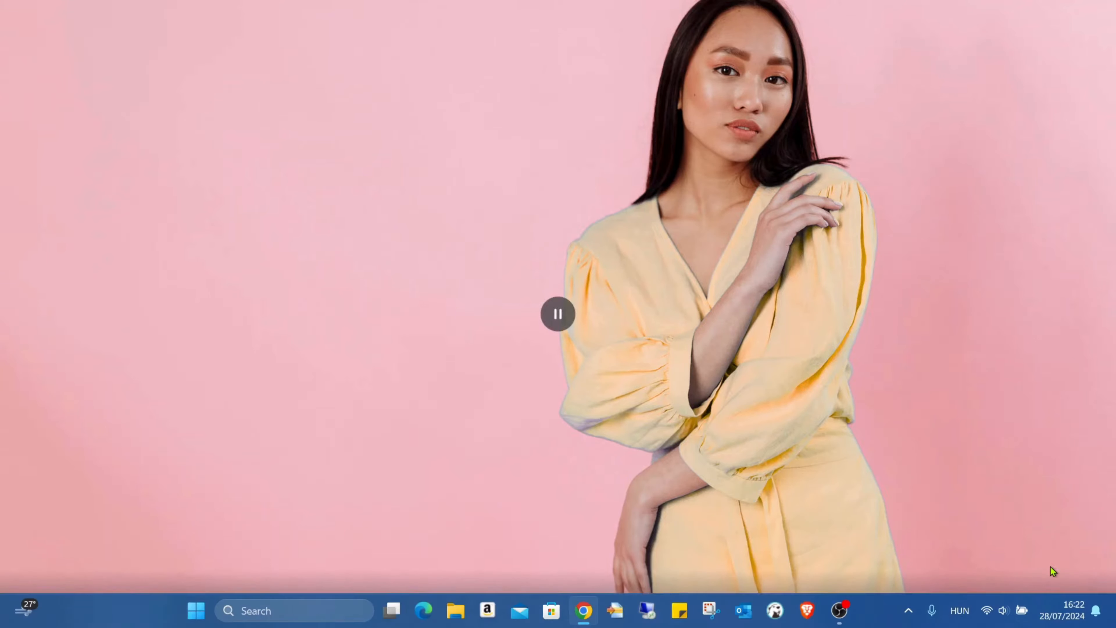
click(33, 83)
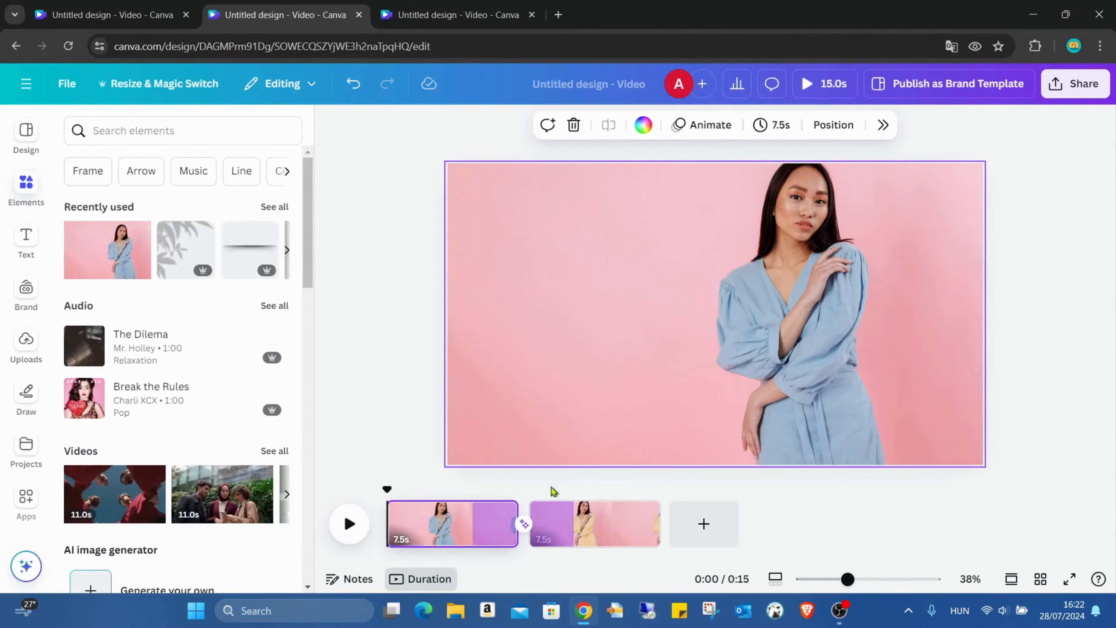
- Set the Match & Move transition's duration to 1 second
click(523, 523)
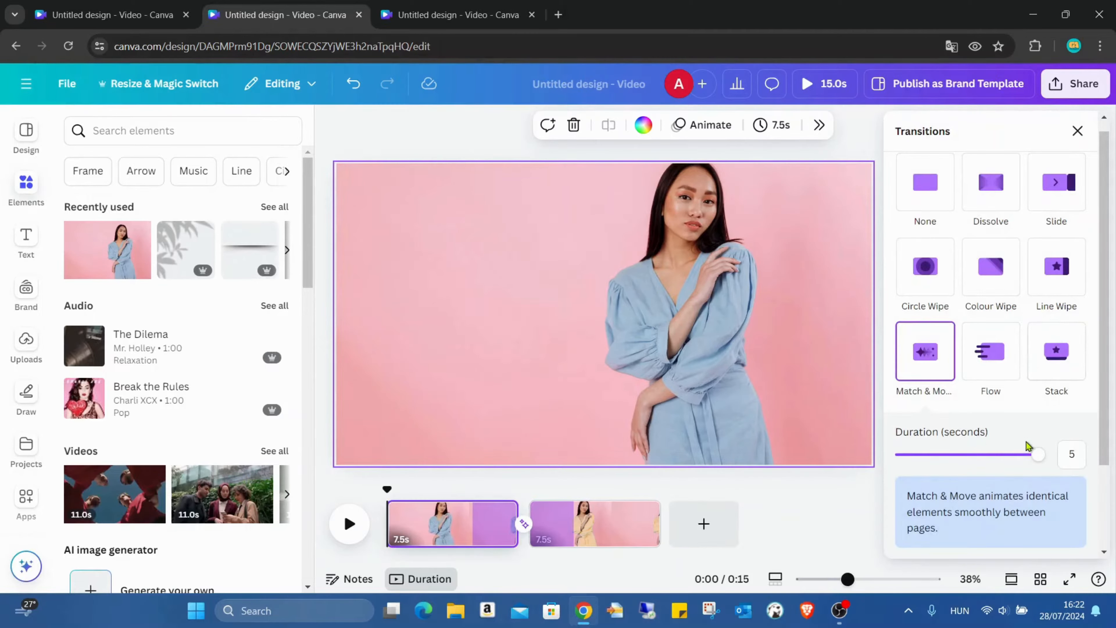
drag(1039, 455, 927, 455)
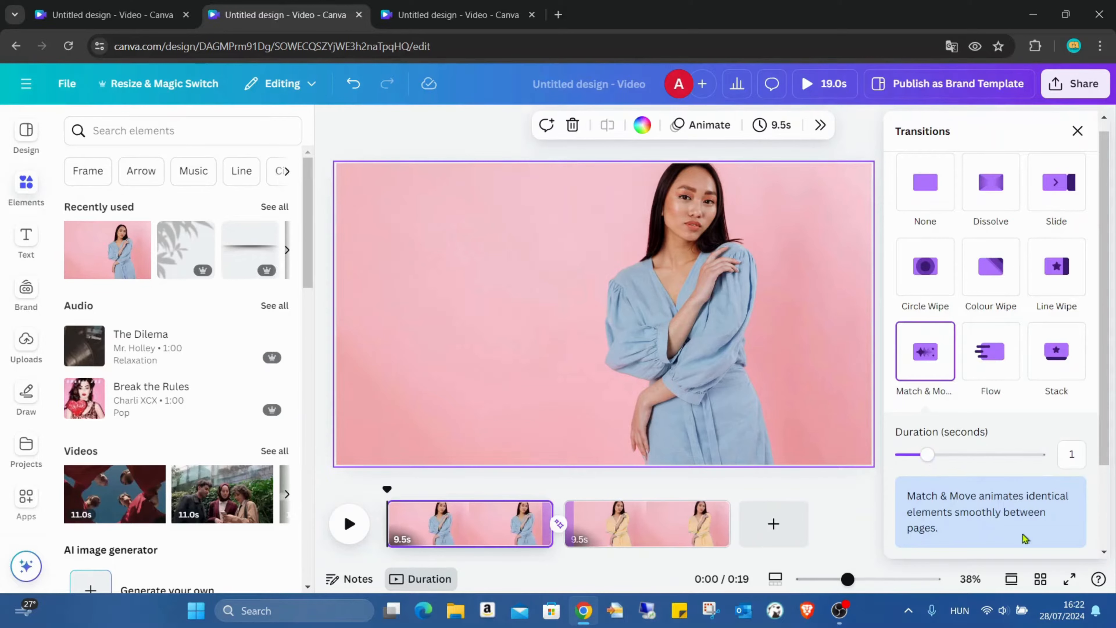
click(1078, 131)
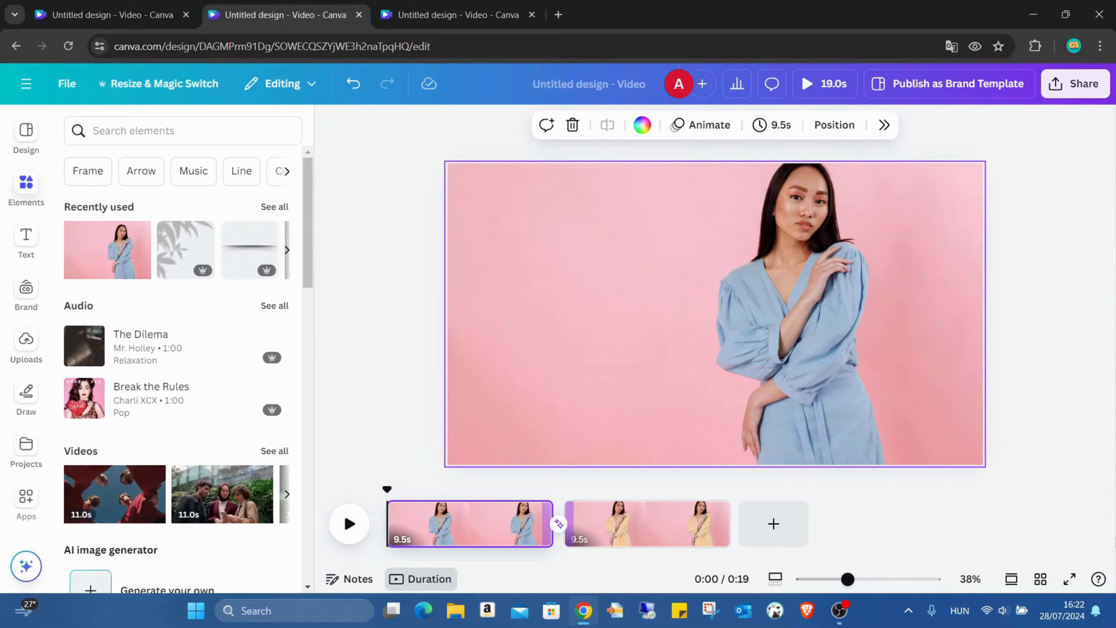
- Play the video full screen again to review the shorter transition, then exit
click(1069, 580)
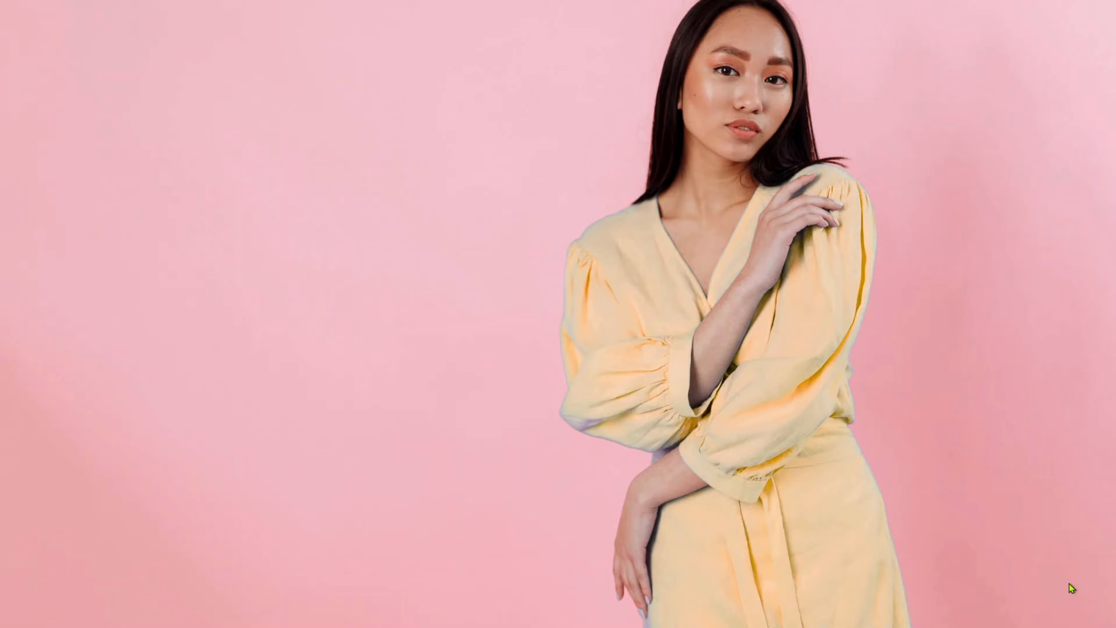
key(Escape)
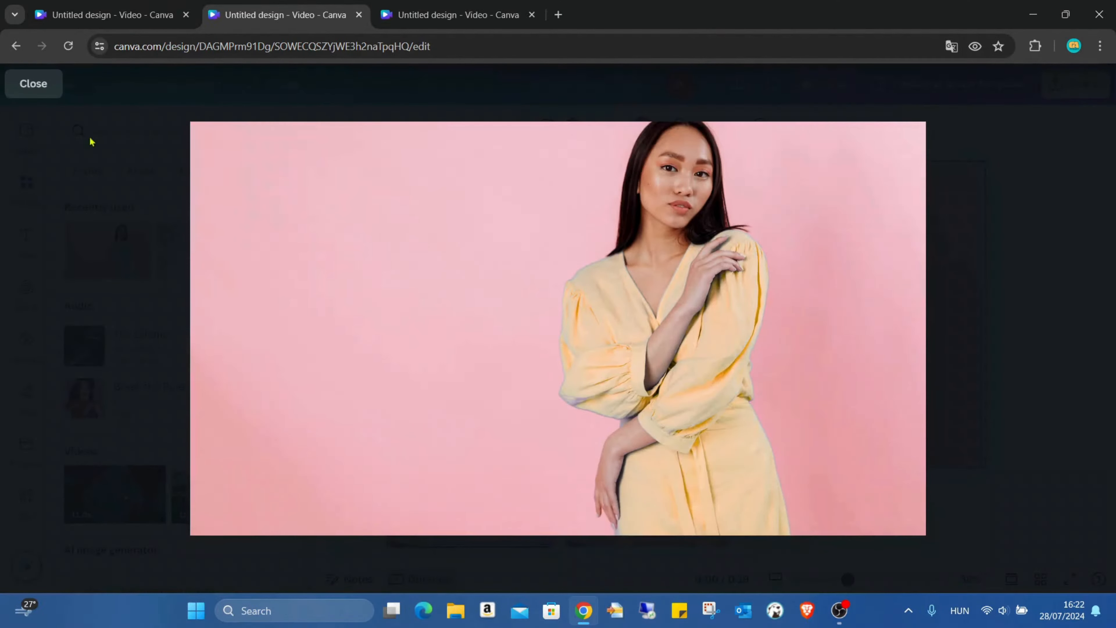
click(43, 88)
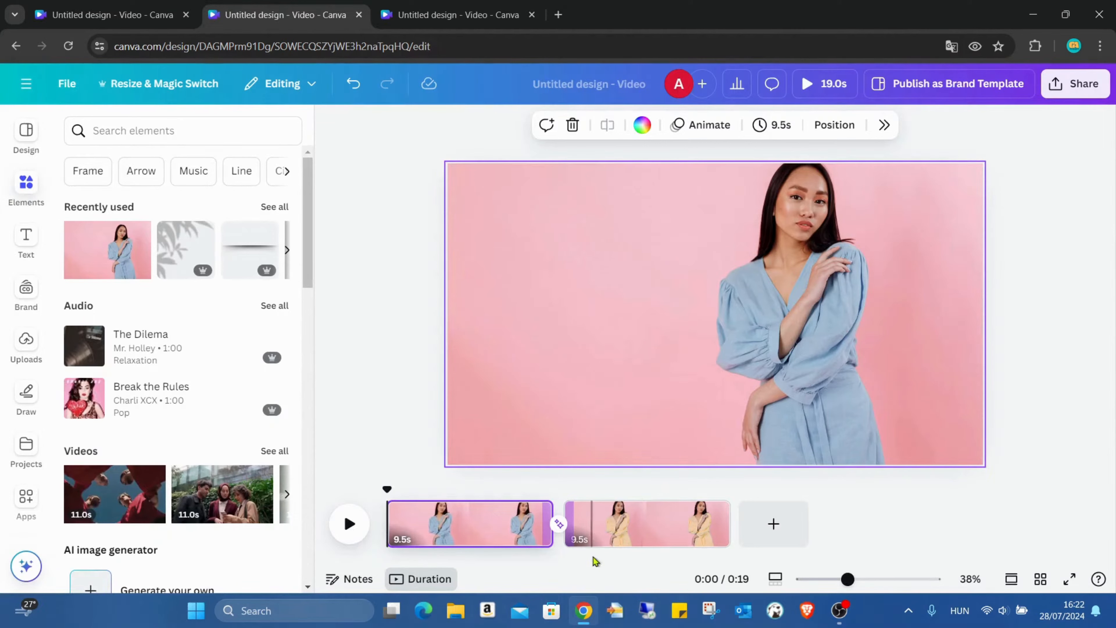
- Set the Match & Move transition's duration back to 5 seconds
click(562, 526)
drag(926, 455, 1040, 455)
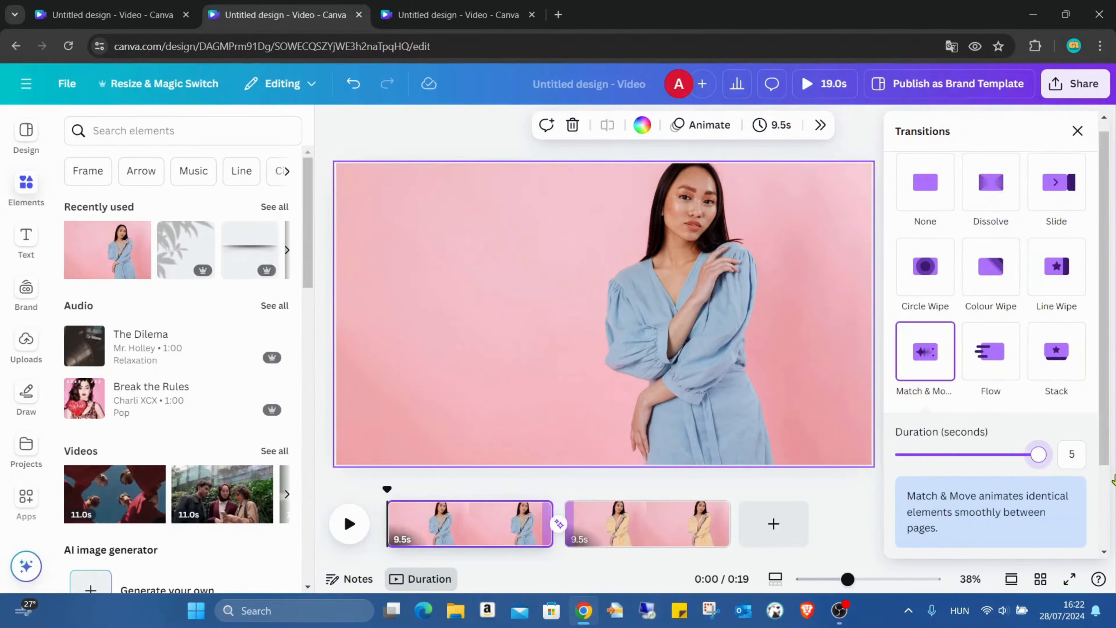
click(1076, 132)
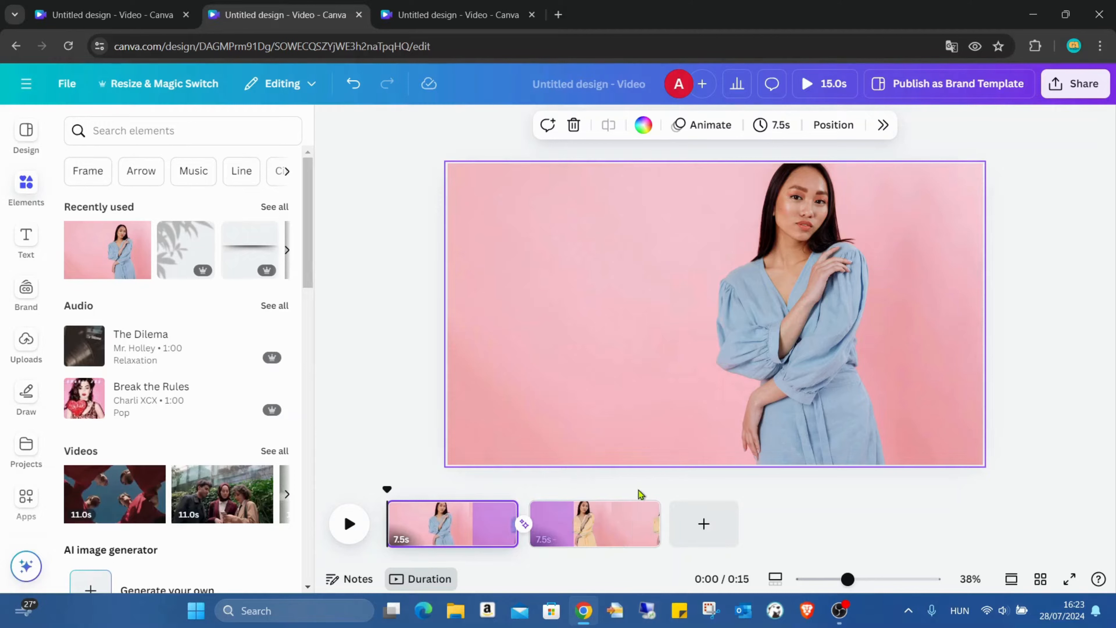
click(498, 511)
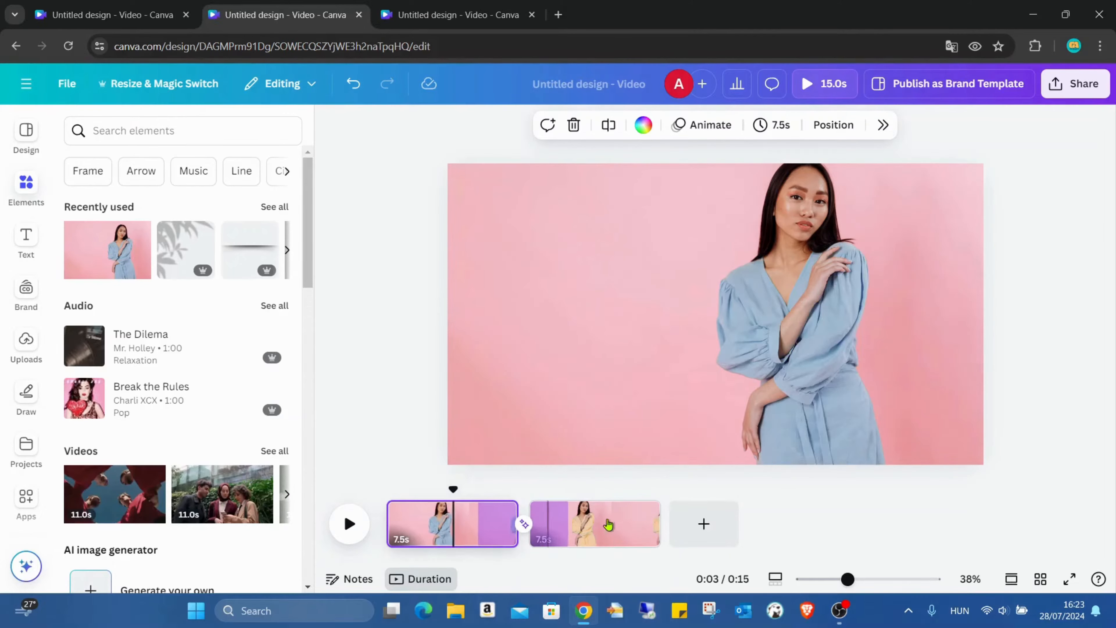
- Compare the open designs and inspect the Match & Move transition settings between the two pages
click(612, 523)
click(113, 13)
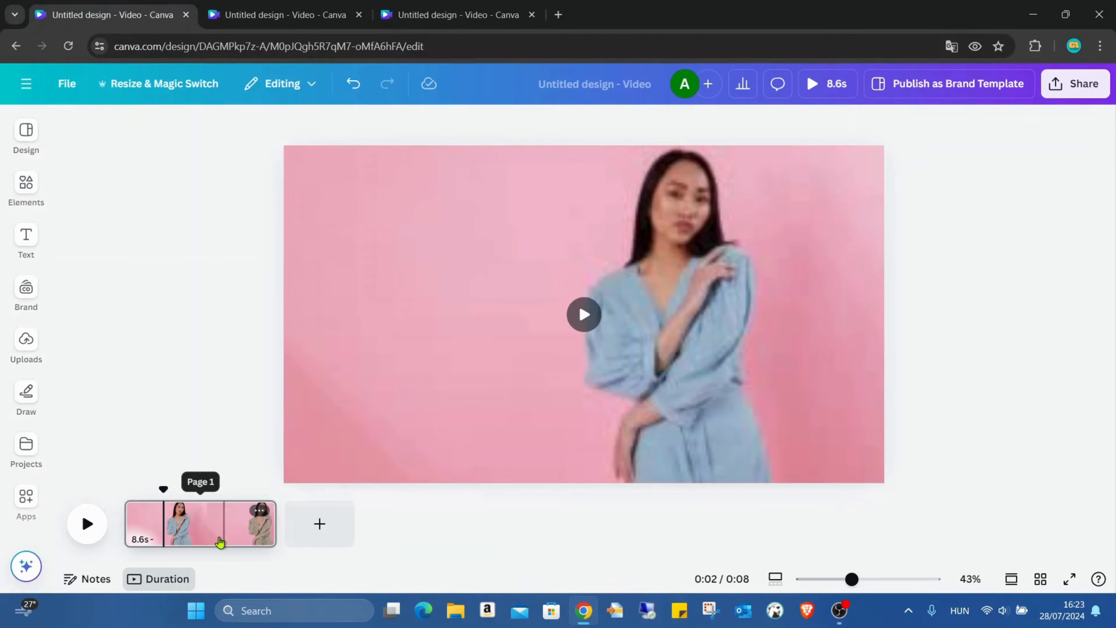
click(282, 15)
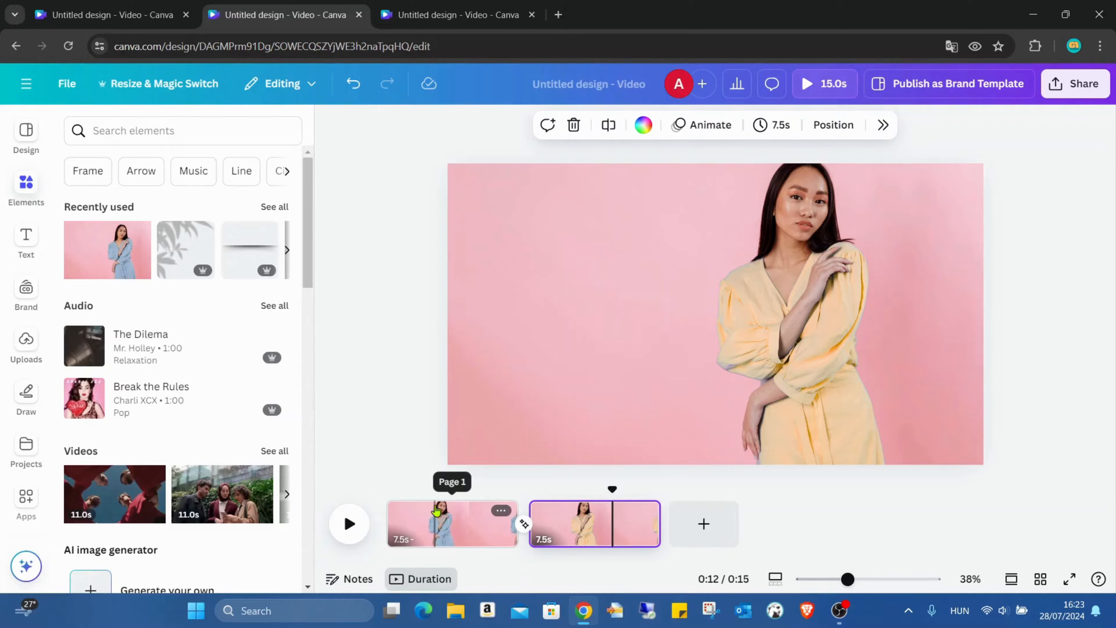
click(524, 525)
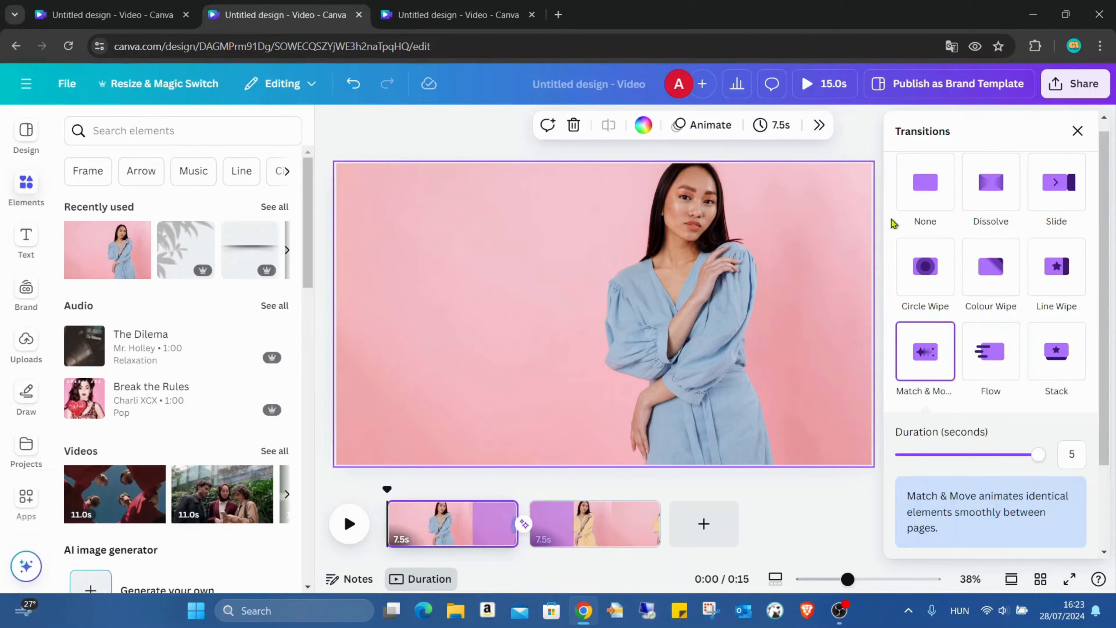
click(1078, 131)
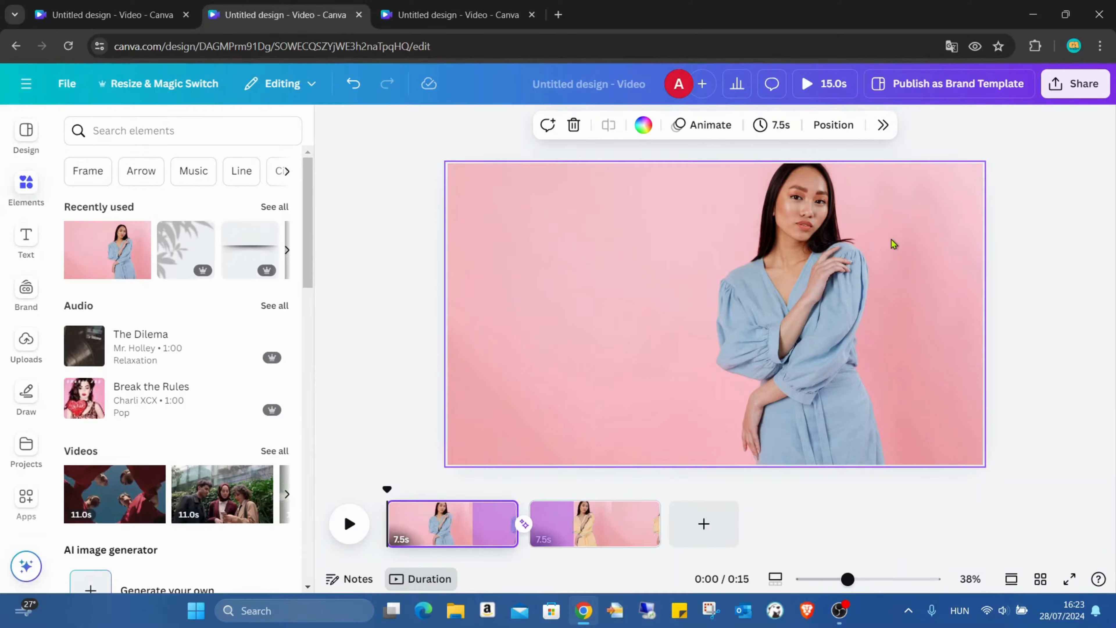
- In the red-dress design, open the photo's adjustments and pick the dress's red under colour edit
click(466, 15)
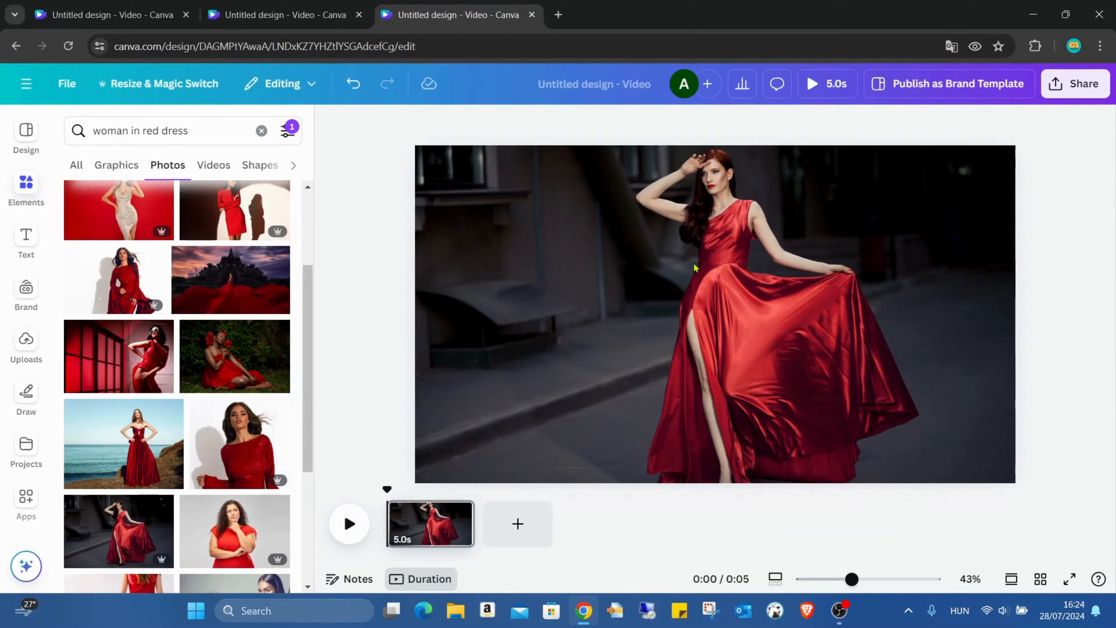
click(640, 269)
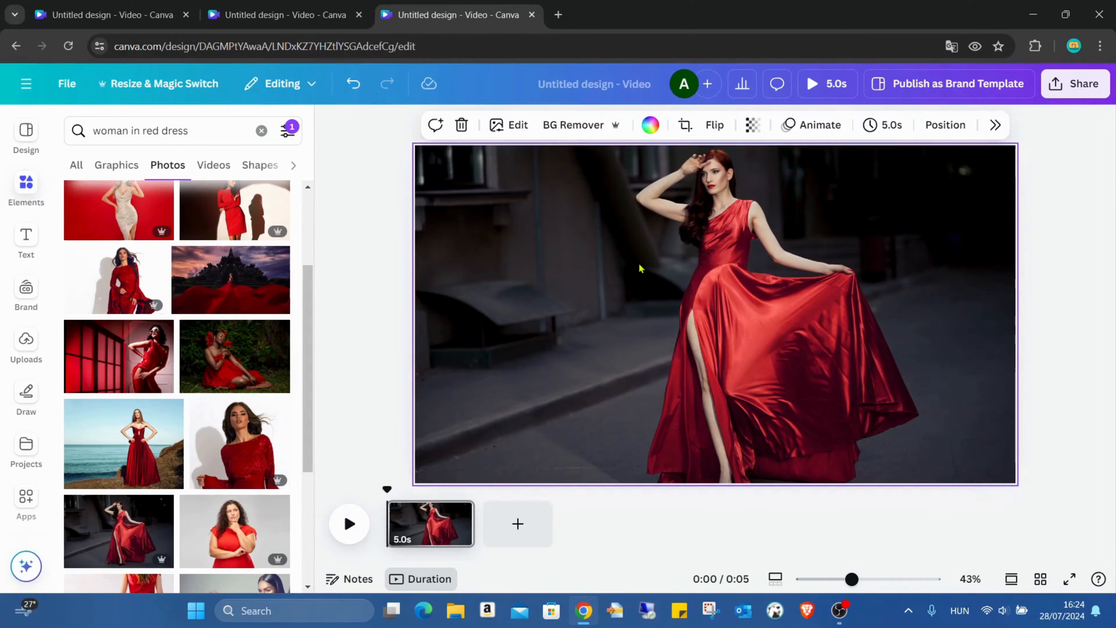
click(504, 126)
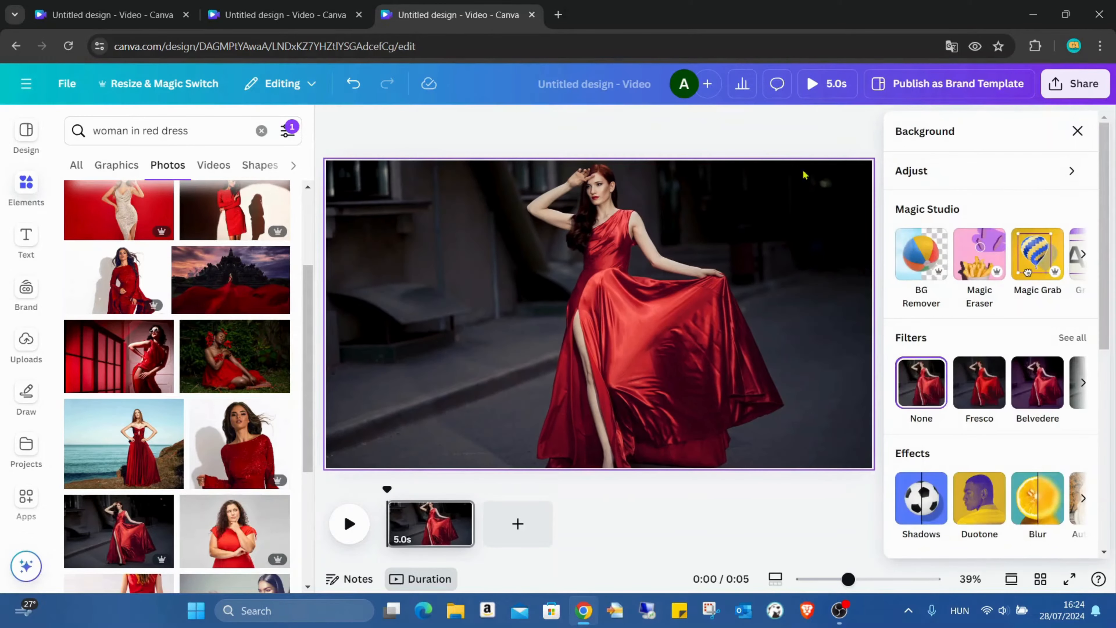
click(941, 171)
scroll(996, 307, down, 3)
scroll(996, 307, down, 6)
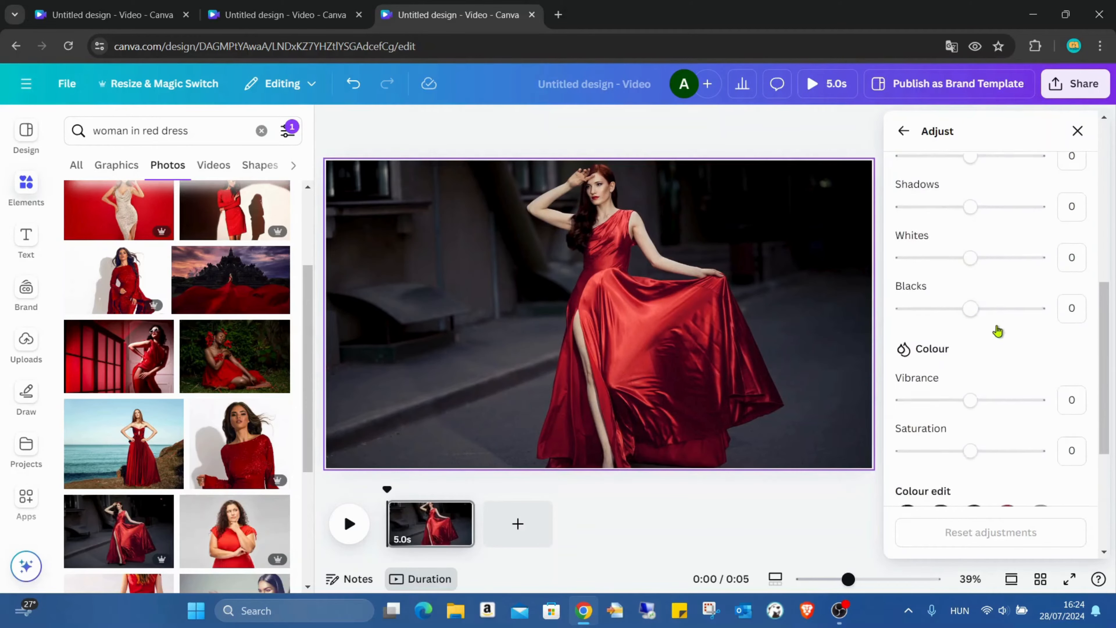
click(1008, 282)
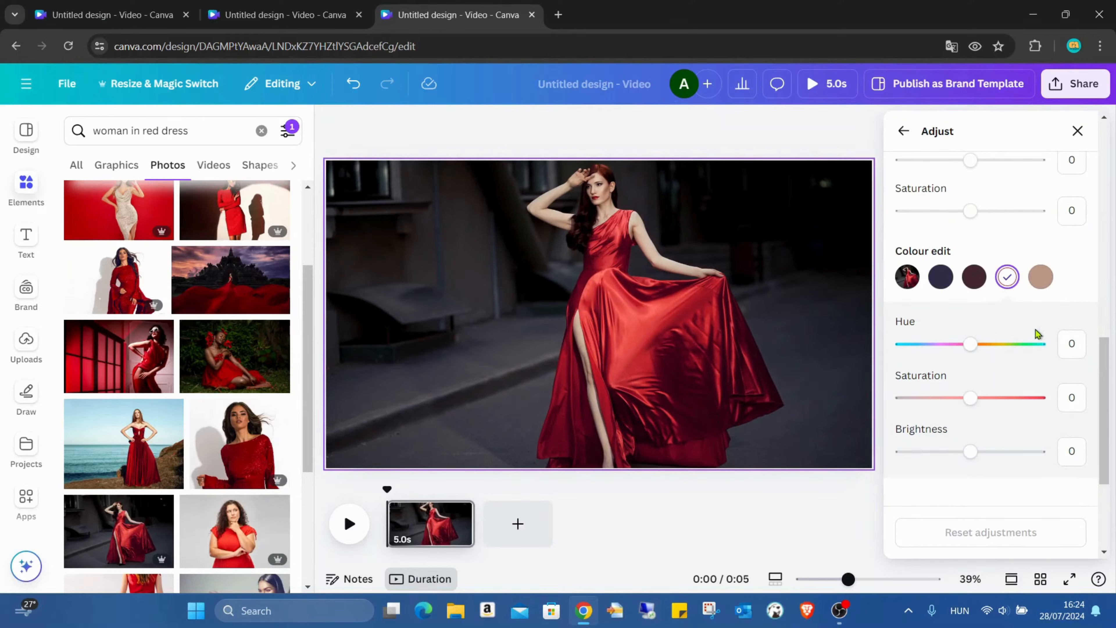
- Try several hue values for the dress's red colour
drag(970, 344, 1097, 357)
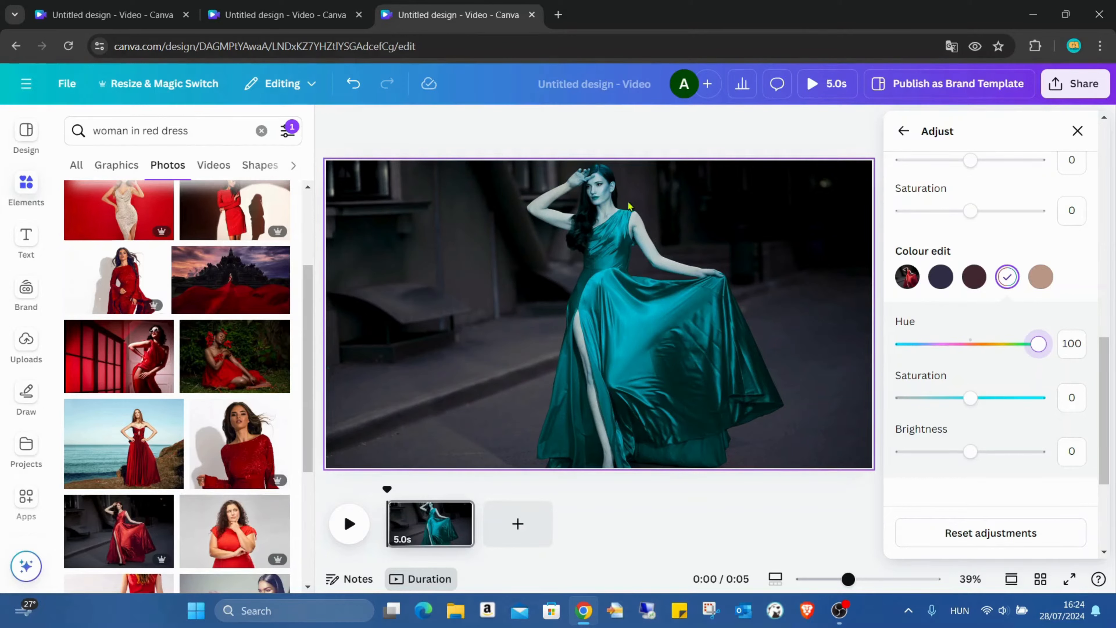
drag(1036, 352, 895, 347)
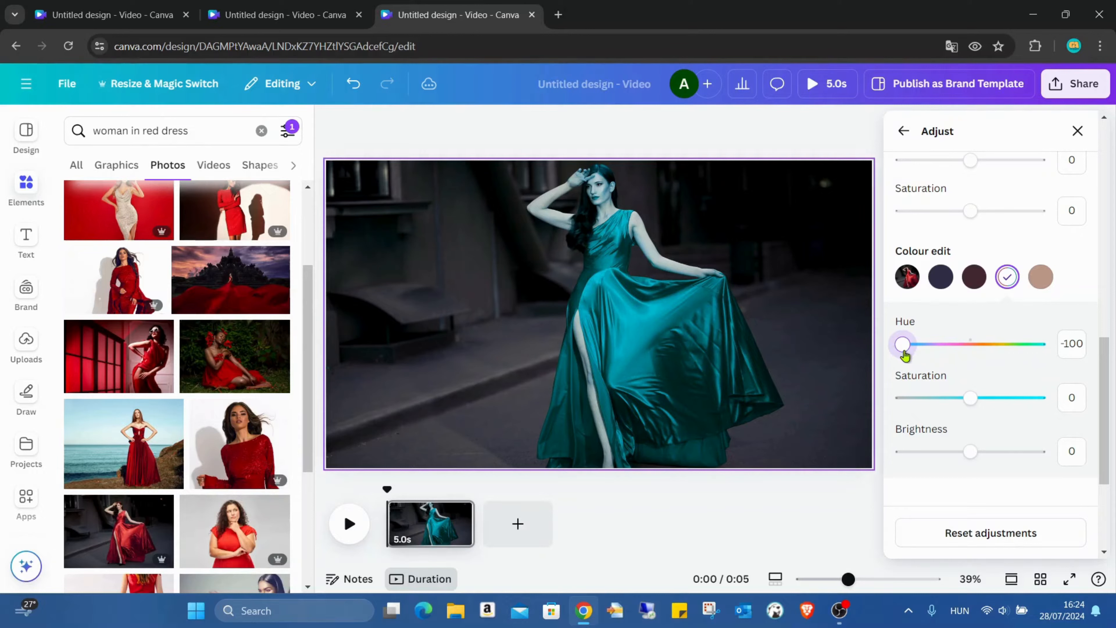
drag(904, 350, 1066, 343)
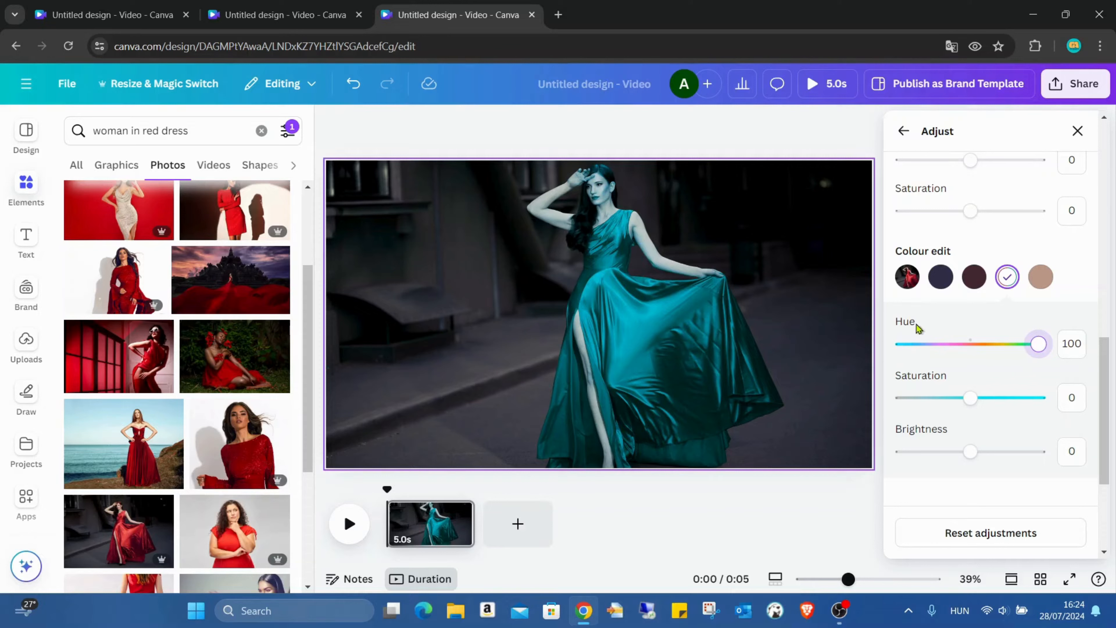
drag(1040, 347, 957, 357)
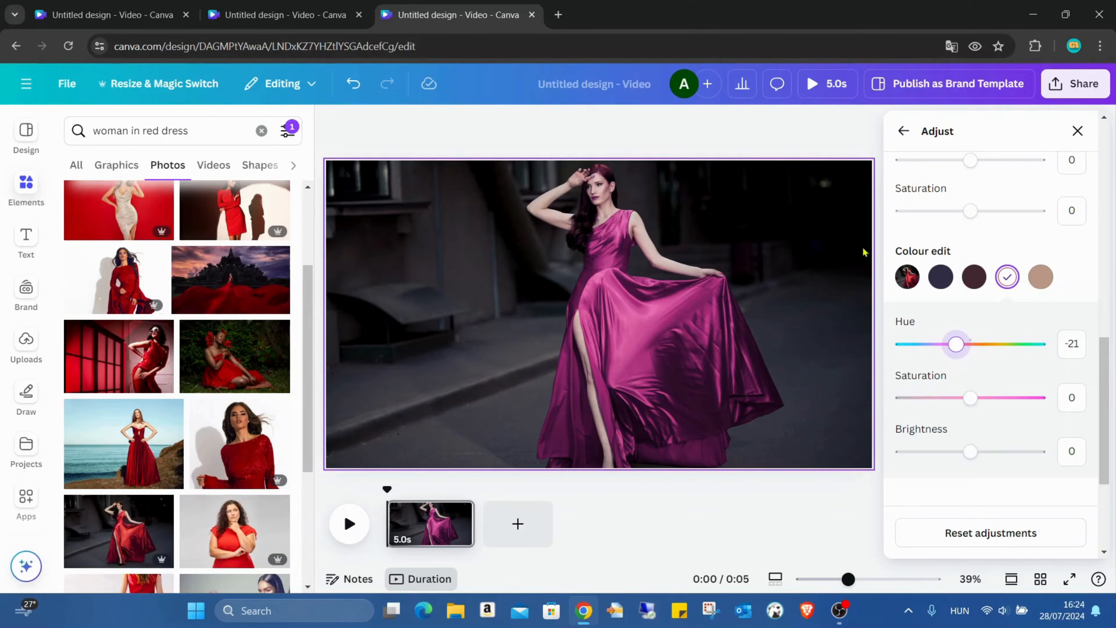
- Set the red colour's saturation to 100 and its hue to 100 to turn the dress teal
drag(981, 397, 1089, 416)
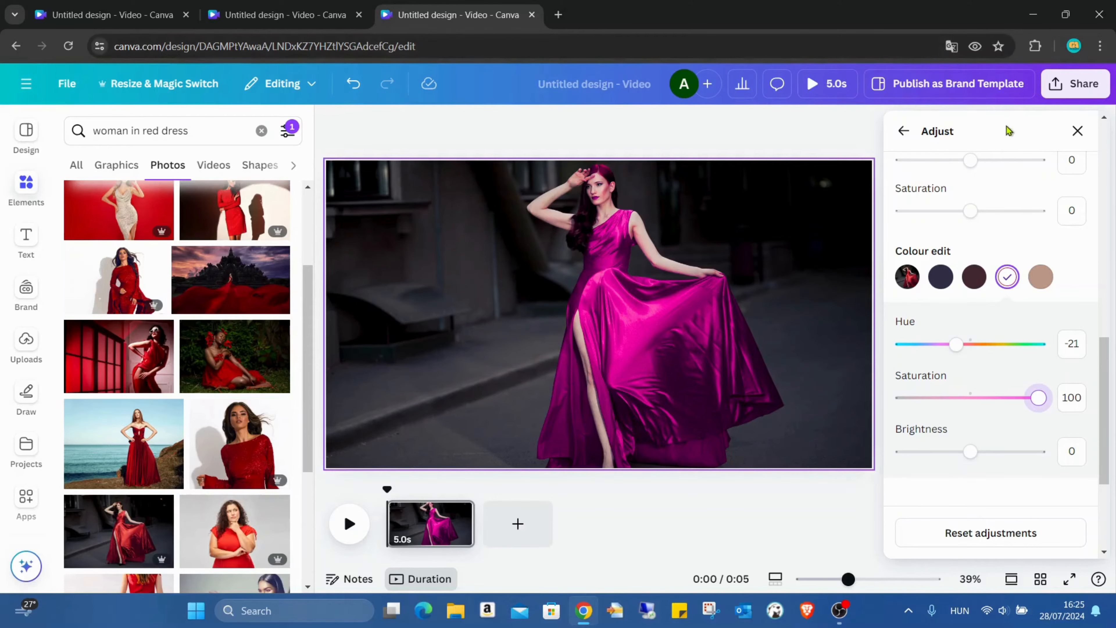
click(971, 345)
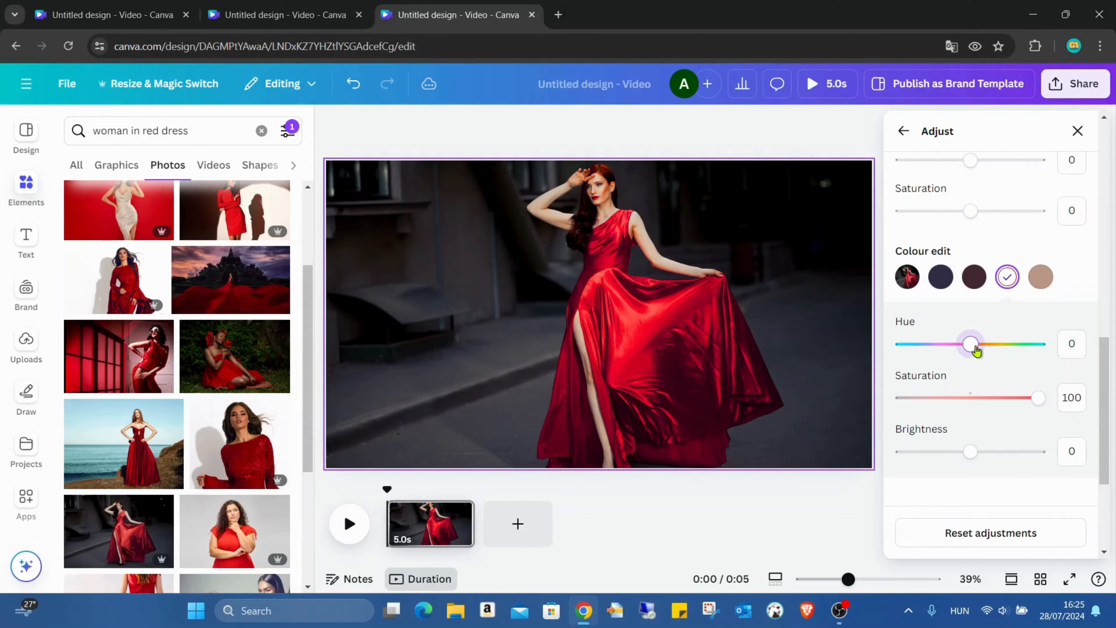
drag(972, 344, 1039, 345)
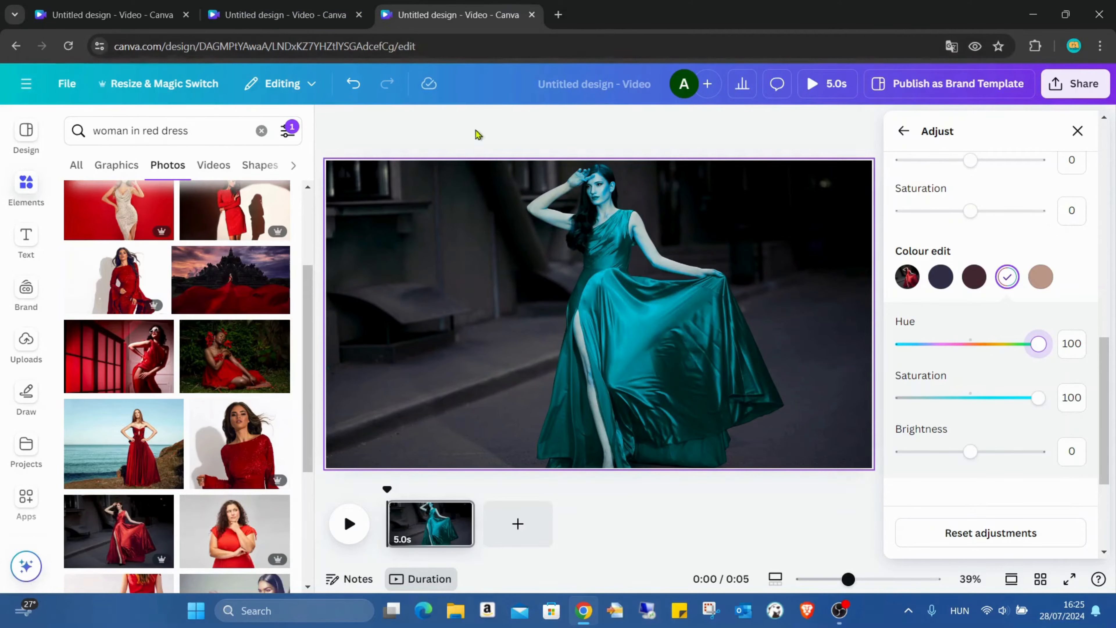
- In the pink video design, duplicate the first page and move the copy to the end of the timeline
click(113, 15)
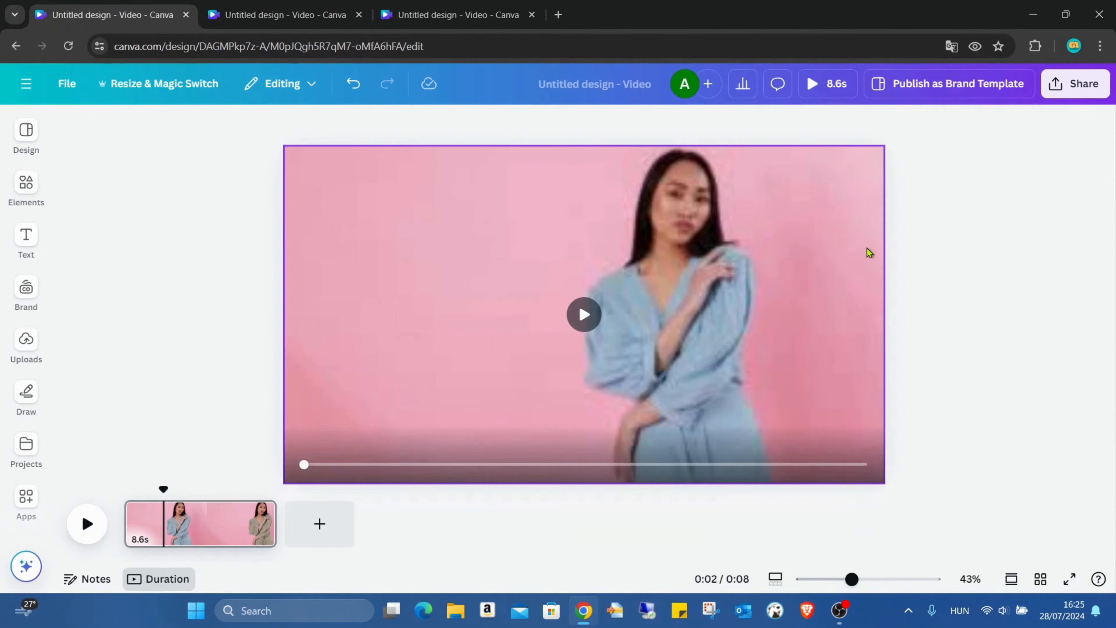
click(285, 14)
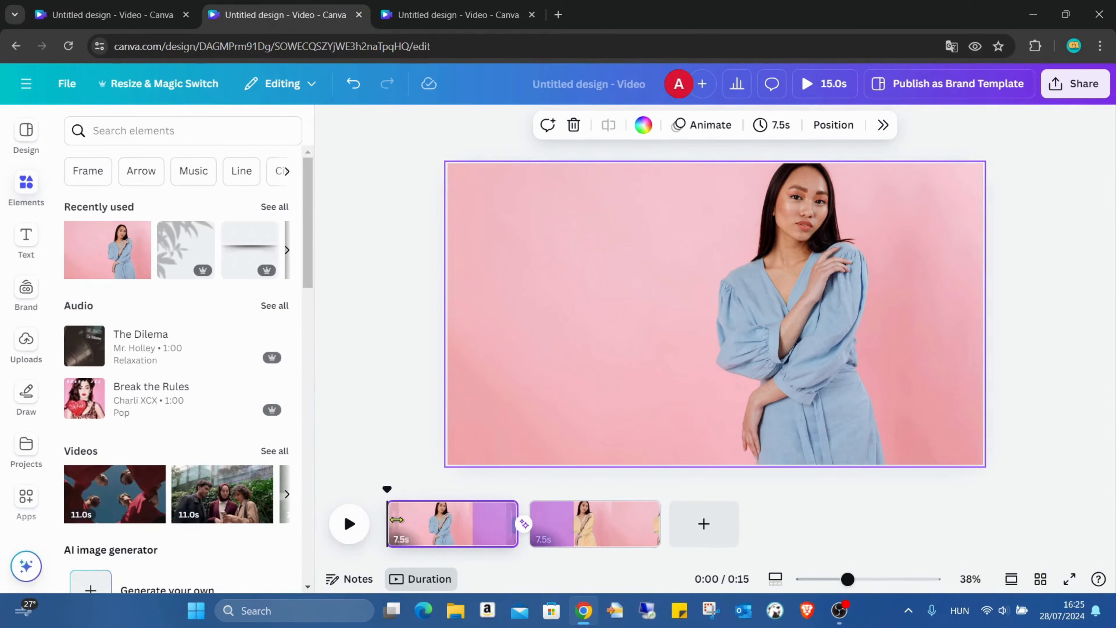
click(415, 527)
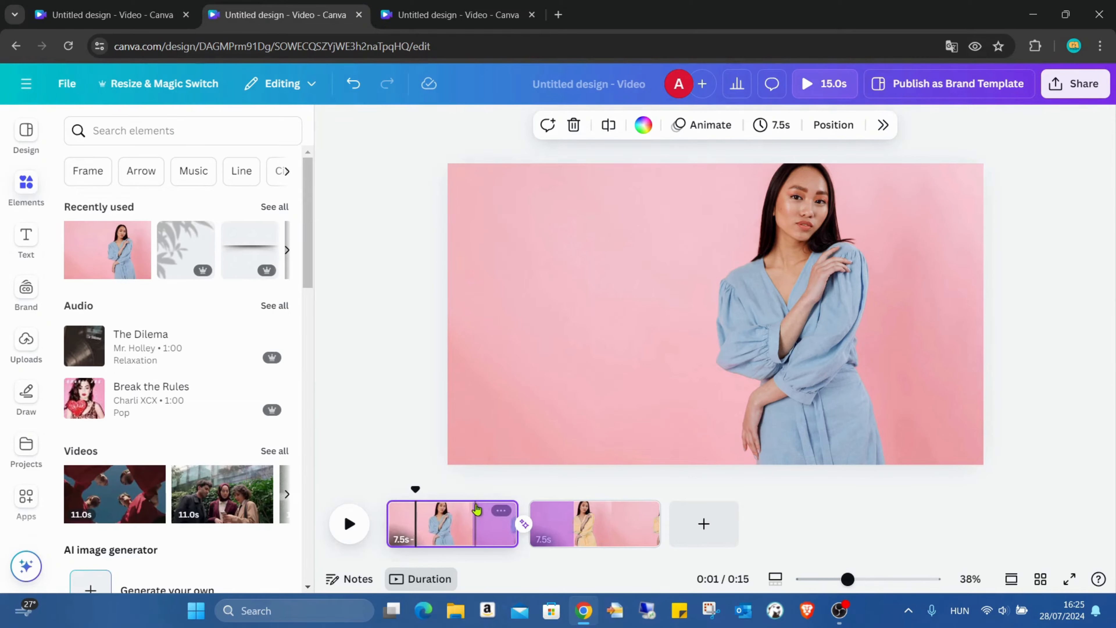
right_click(474, 516)
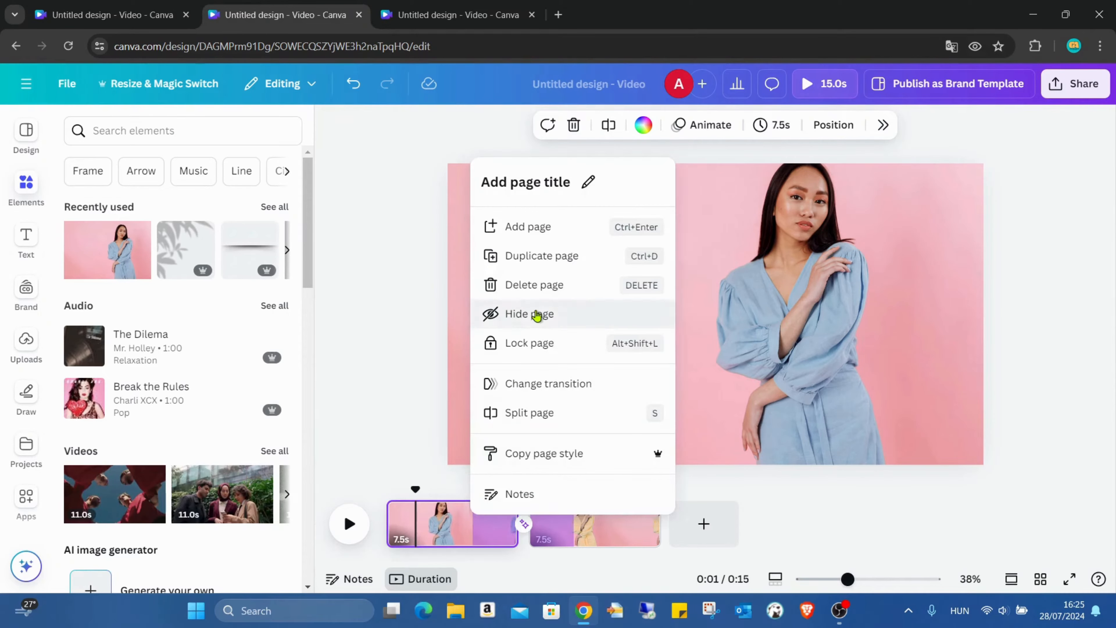
click(550, 267)
drag(589, 525, 721, 535)
click(717, 524)
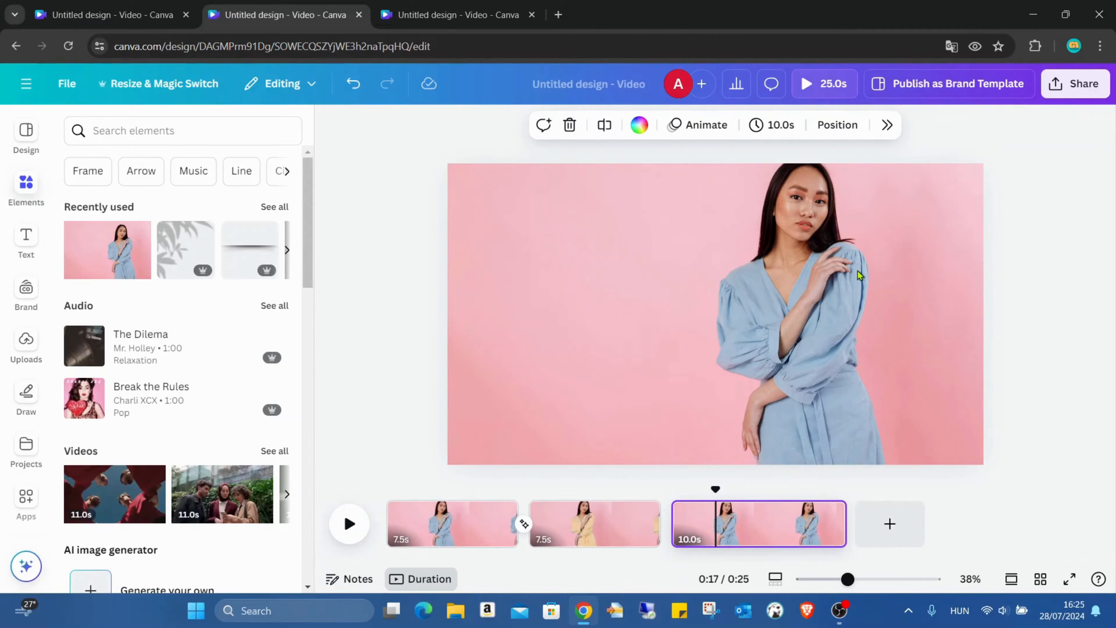
- Open the duplicated page's photo adjustments, pick the pink background colour and set its hue to 11
click(571, 201)
click(599, 212)
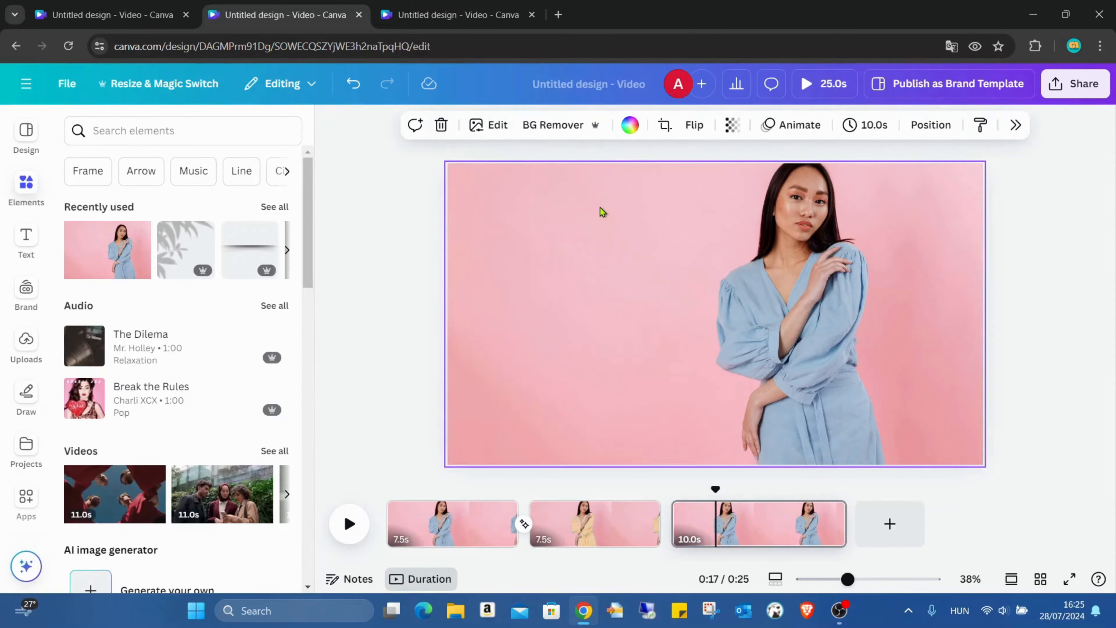
click(491, 124)
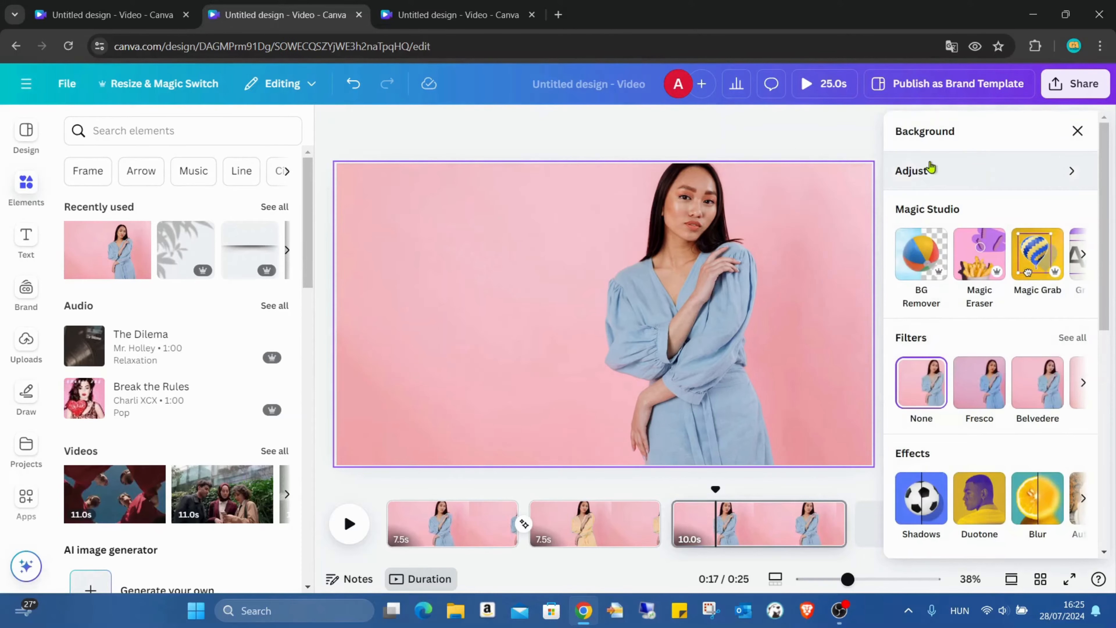
click(959, 175)
scroll(1019, 345, down, 3)
scroll(1019, 345, down, 5)
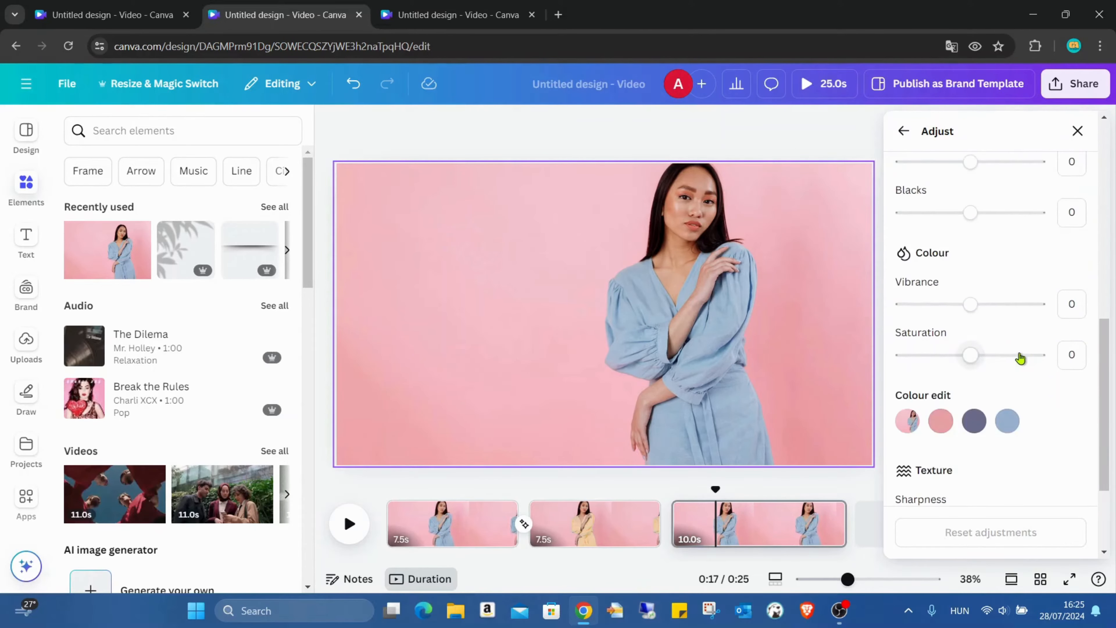
click(941, 350)
mouse_move(979, 417)
mouse_down()
mouse_move(1106, 433)
mouse_move(1072, 416)
mouse_move(1044, 427)
mouse_move(865, 417)
mouse_move(978, 416)
mouse_up()
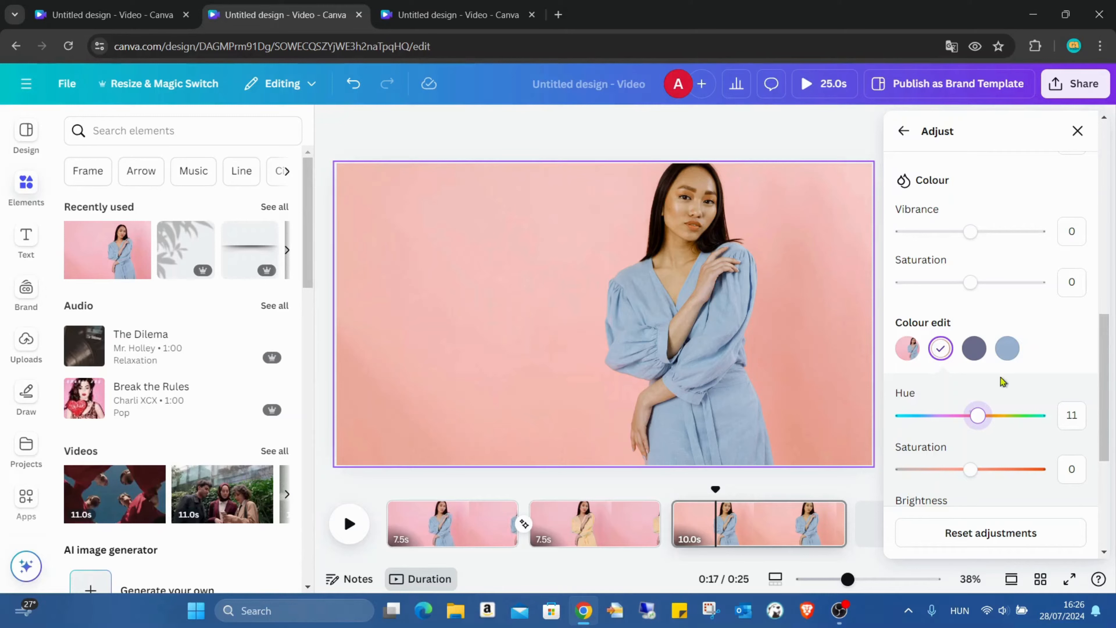
- Try shifting the pink colour's hue to -87, then return it to 11
drag(980, 417, 912, 416)
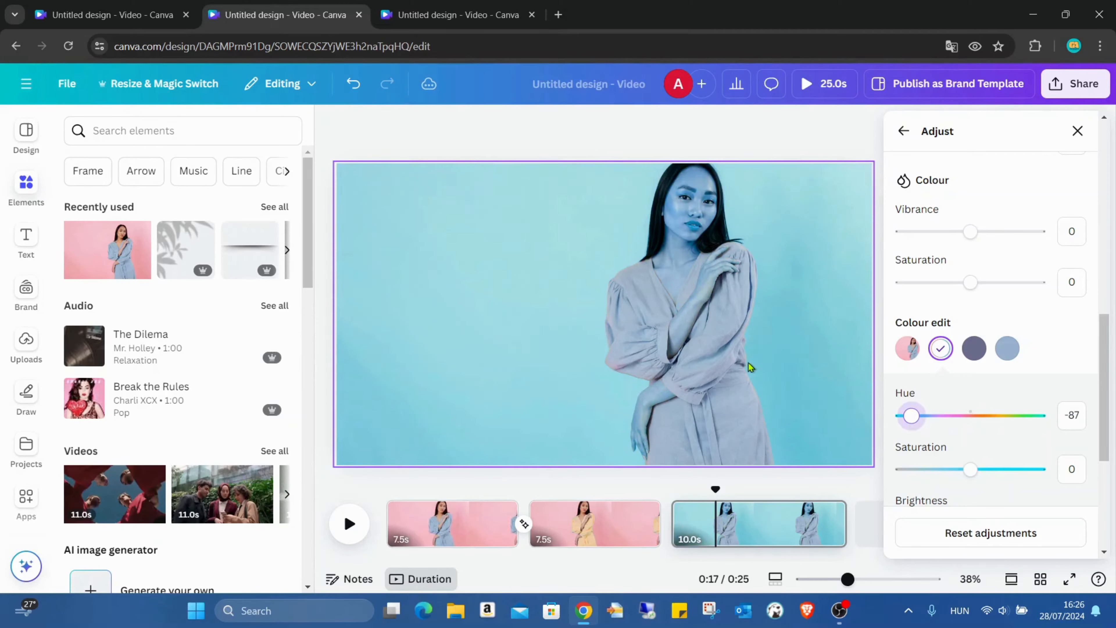
drag(927, 419, 978, 415)
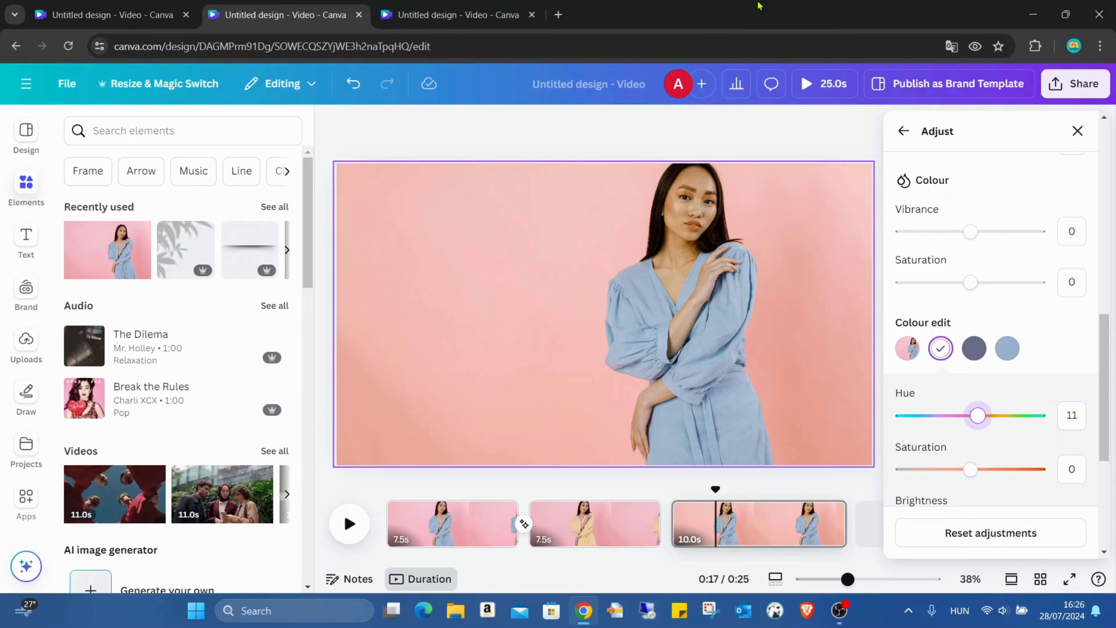
click(387, 13)
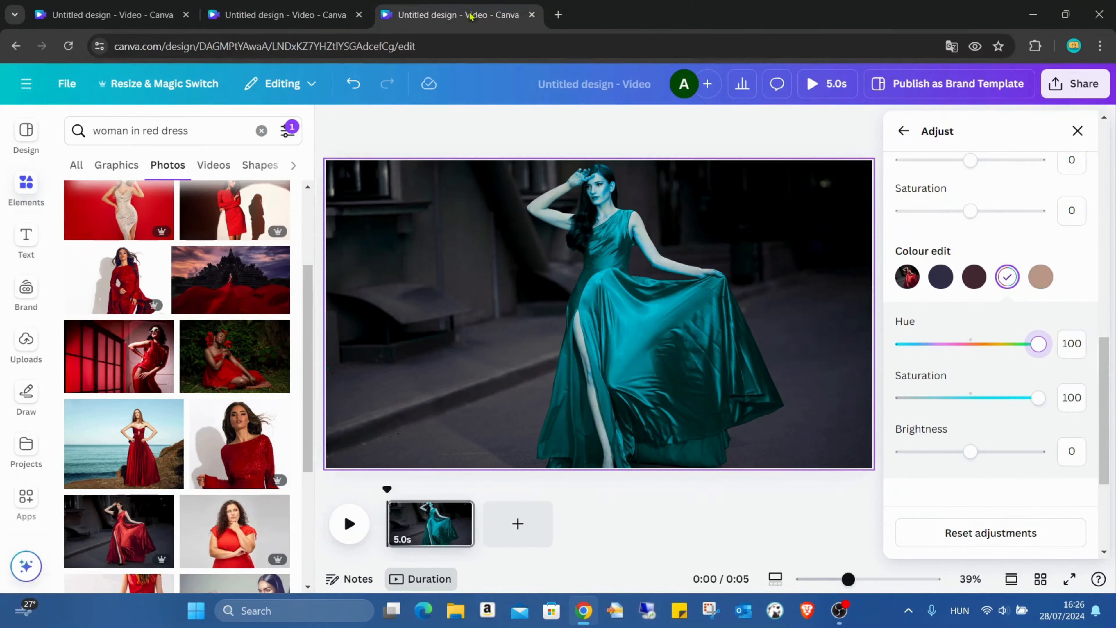